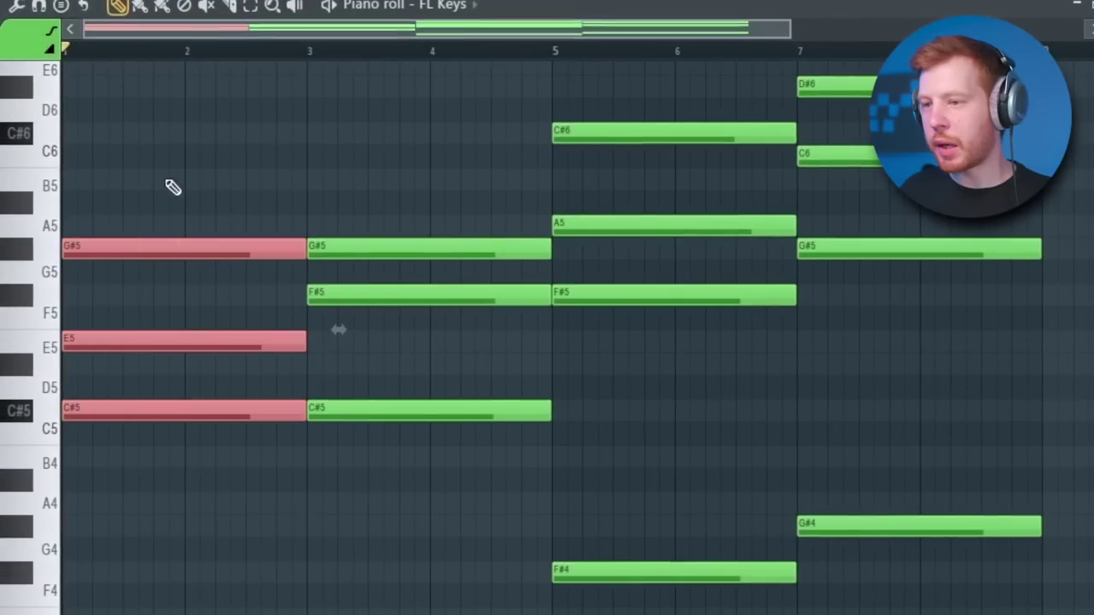
# Step: Place a one-beat D2 note on the second beat of the first bar and play it back
pyautogui.click(684, 294)
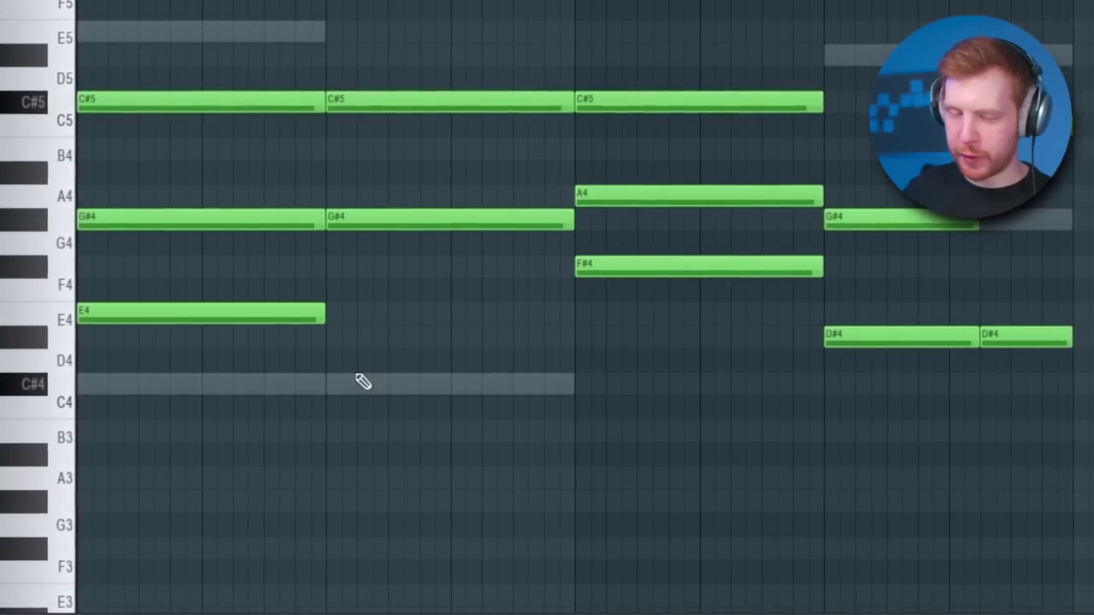
pyautogui.scroll(-10, 351, 334)
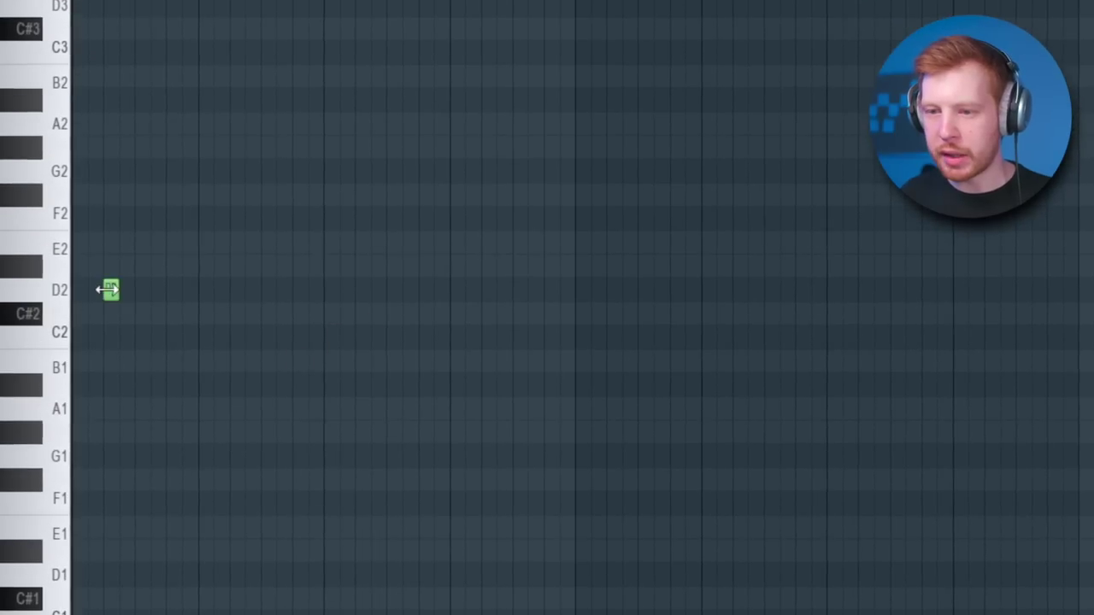
pyautogui.moveTo(118, 289); pyautogui.dragTo(135, 289)
pyautogui.scroll(3, 83, 364)
pyautogui.press('space')
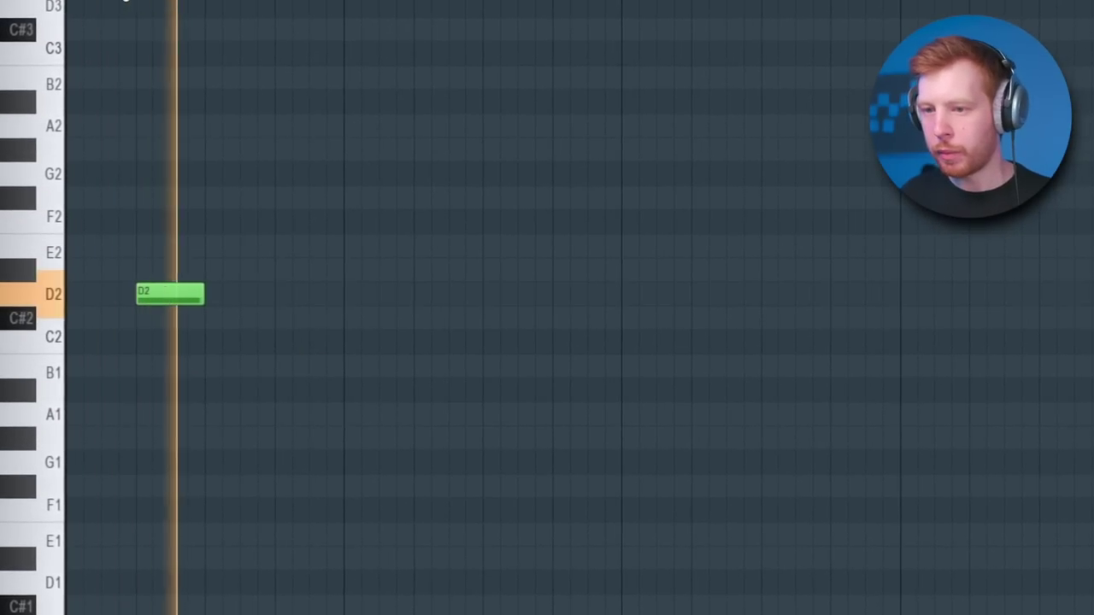
# Step: Continue the low riff with further D2, D#2, C#2 and C2 notes and play it back
pyautogui.press('space')
pyautogui.click(247, 297)
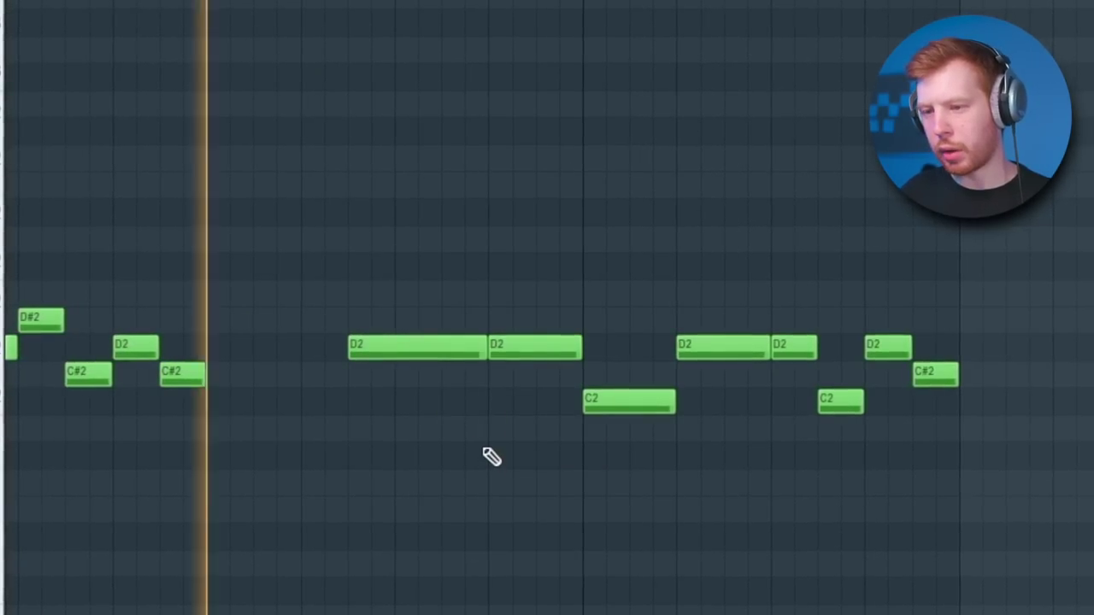
pyautogui.press('space')
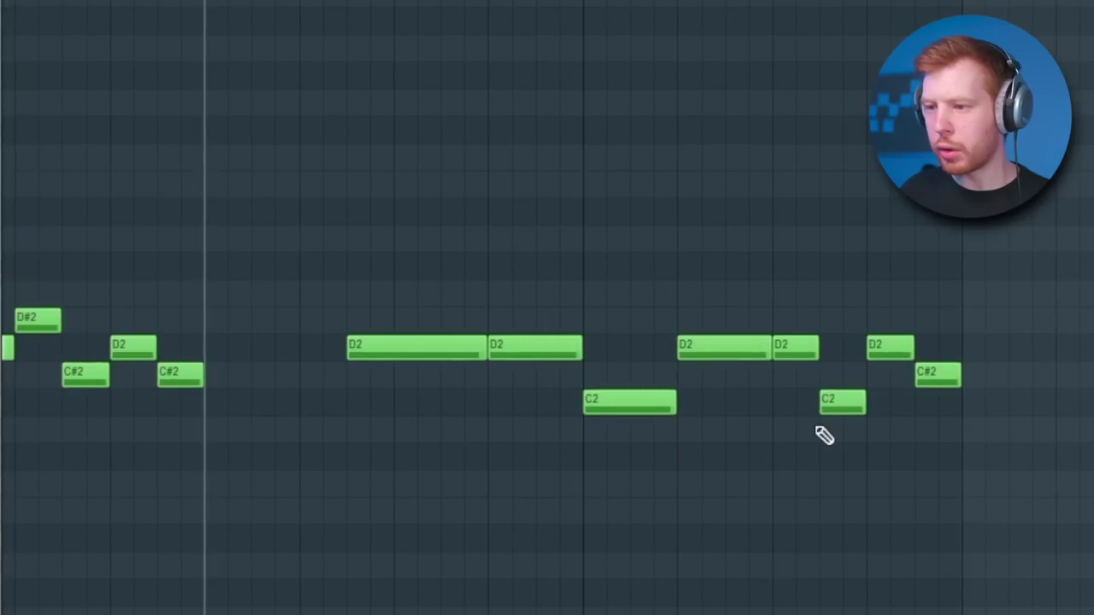
pyautogui.press('space')
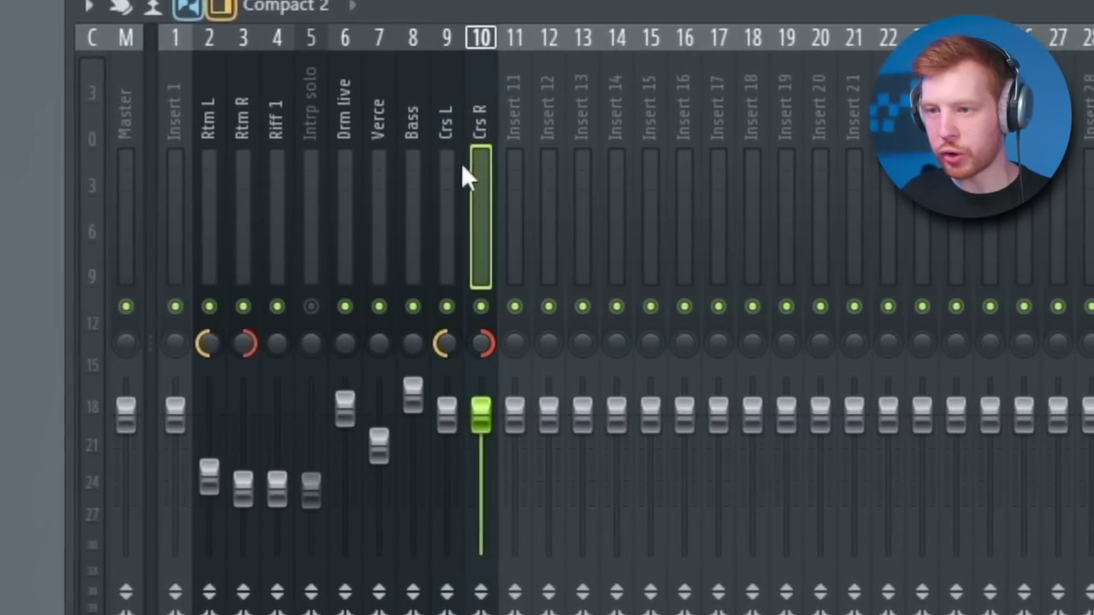
# Step: Select the Crs L and Crs R mixer tracks together and turn the Lead 800 amp's Preamp down to about 2.83
pyautogui.click(457, 129)
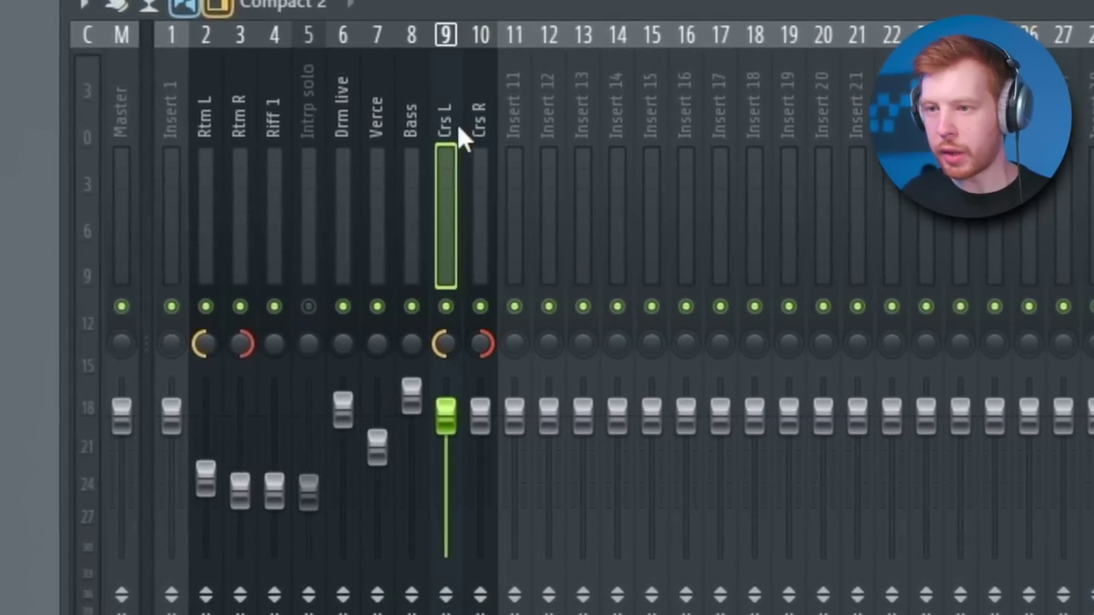
pyautogui.keyDown('ctrl'); pyautogui.click(482, 116); pyautogui.keyUp('ctrl')
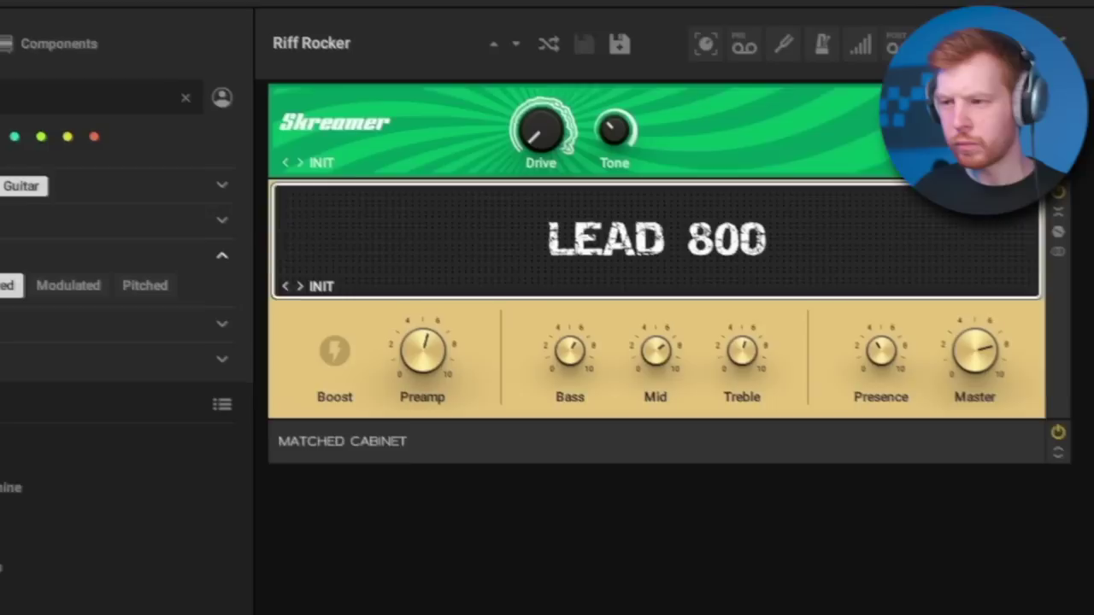
pyautogui.moveTo(417, 367)
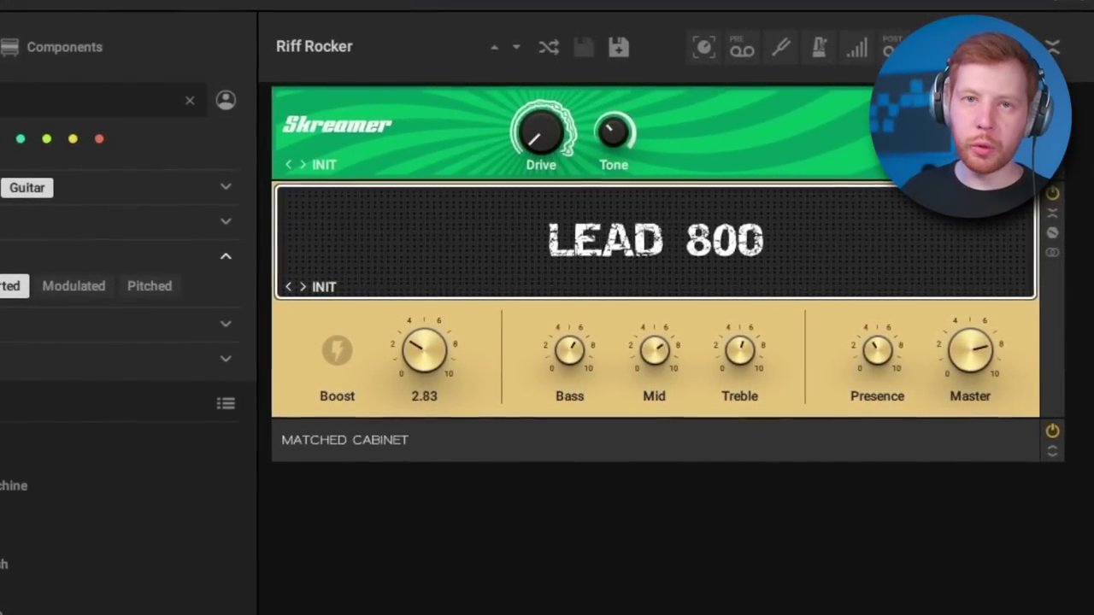
pyautogui.moveTo(424, 351); pyautogui.dragTo(424, 346)
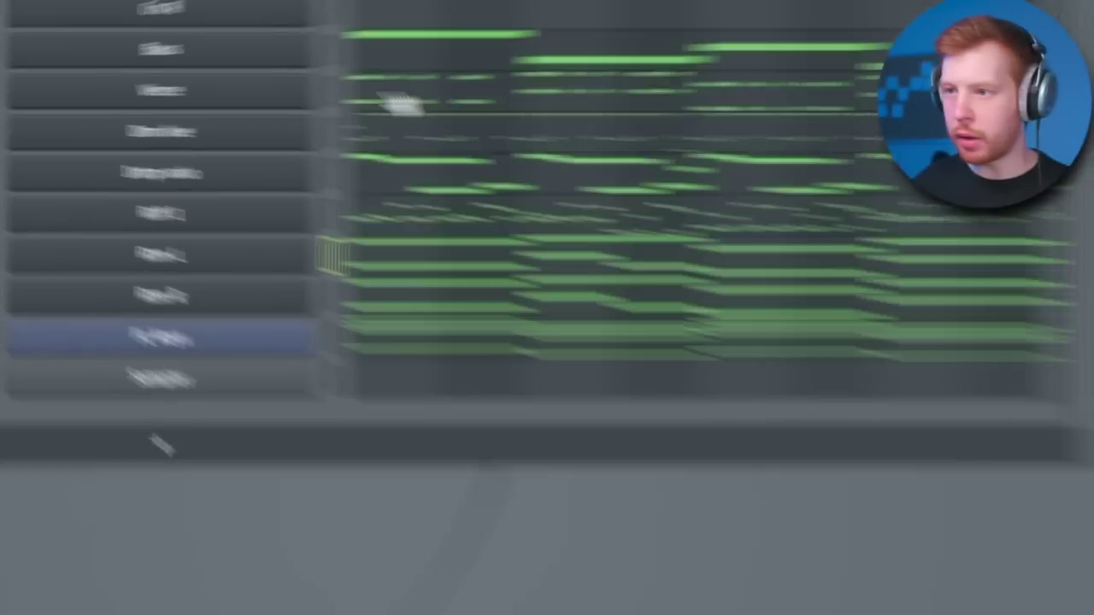
# Step: Switch to the next pattern and go through the Rtm L rhythm notes and the Chorus 01 drum groove
pyautogui.press('+')
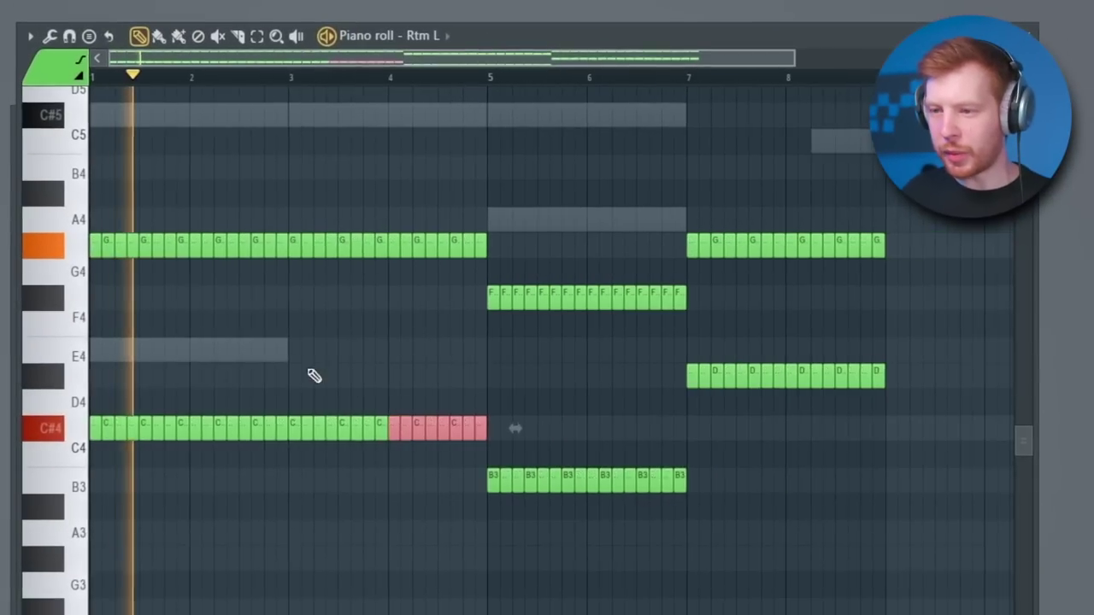
pyautogui.scroll(2, 299, 397)
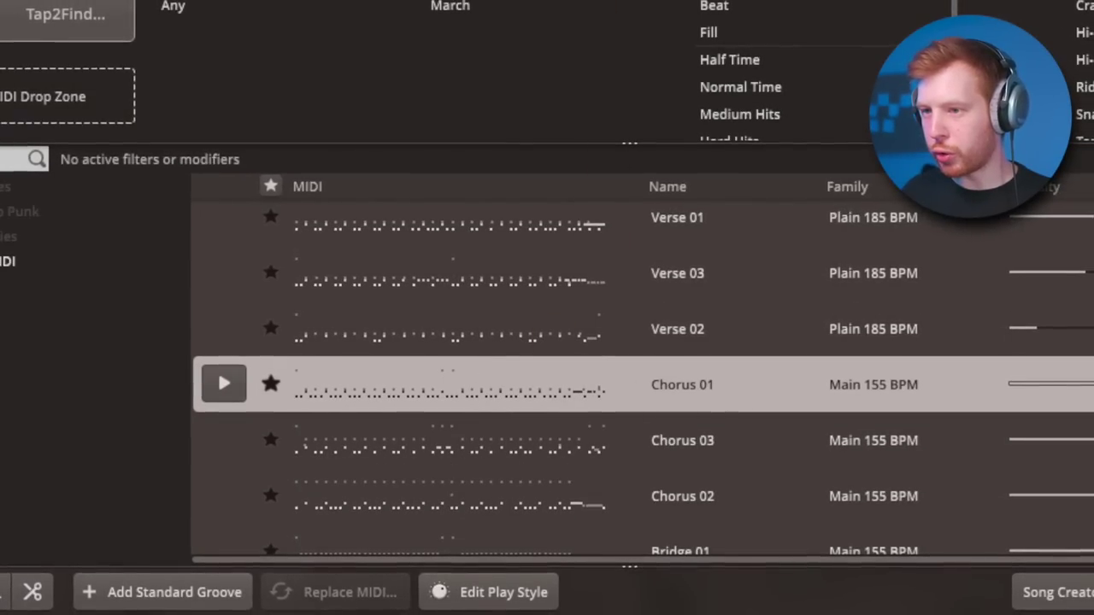
pyautogui.press('F6')
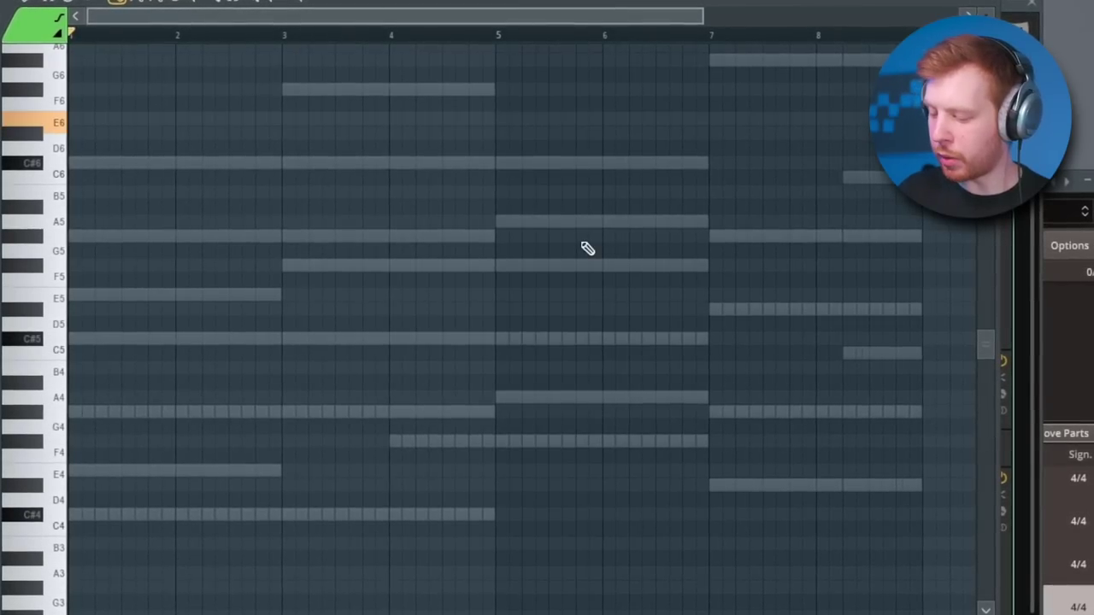
# Step: Draw a lead melody over the ghosted chords, starting with E6 and C#6 in bar 1 and alternating C6 and G#5 from bar 7
pyautogui.click(154, 336)
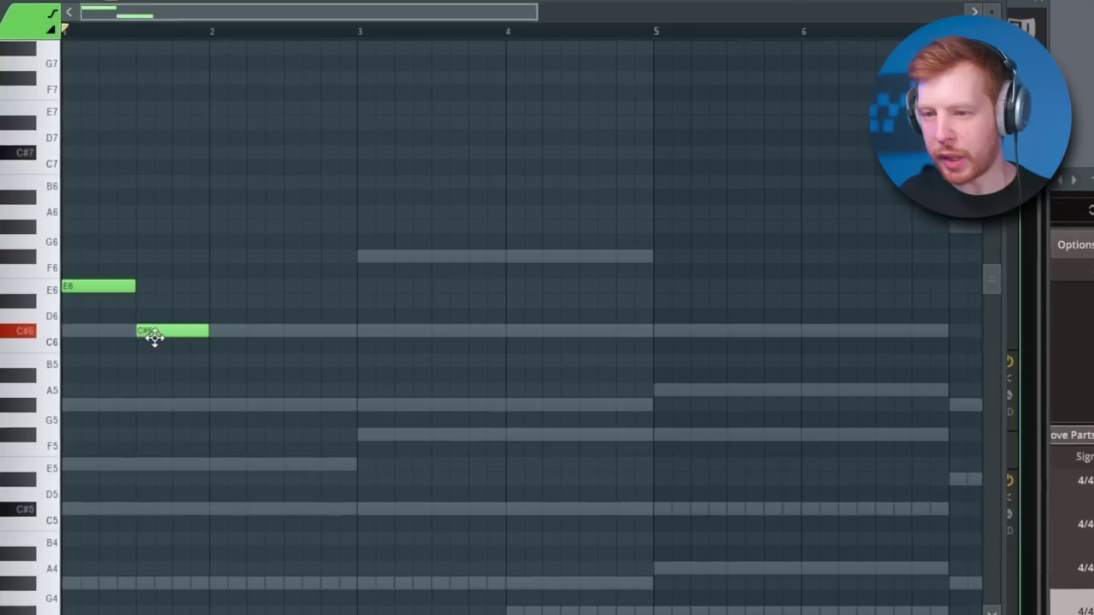
pyautogui.scroll(3, 196, 354)
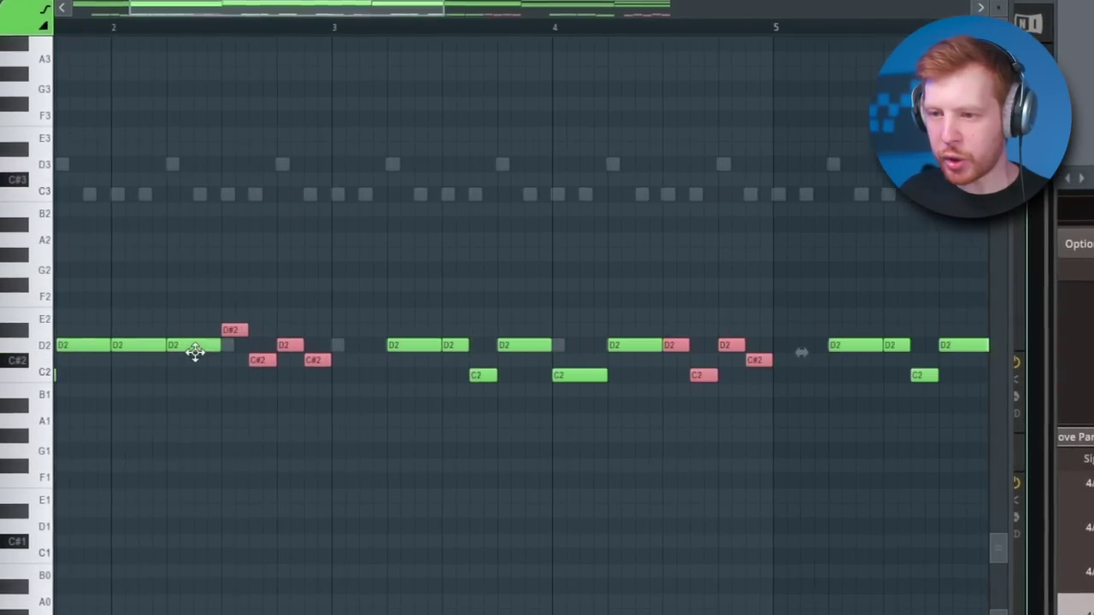
pyautogui.scroll(7, 343, 436)
pyautogui.scroll(-3, 288, 424)
pyautogui.scroll(3, 240, 376)
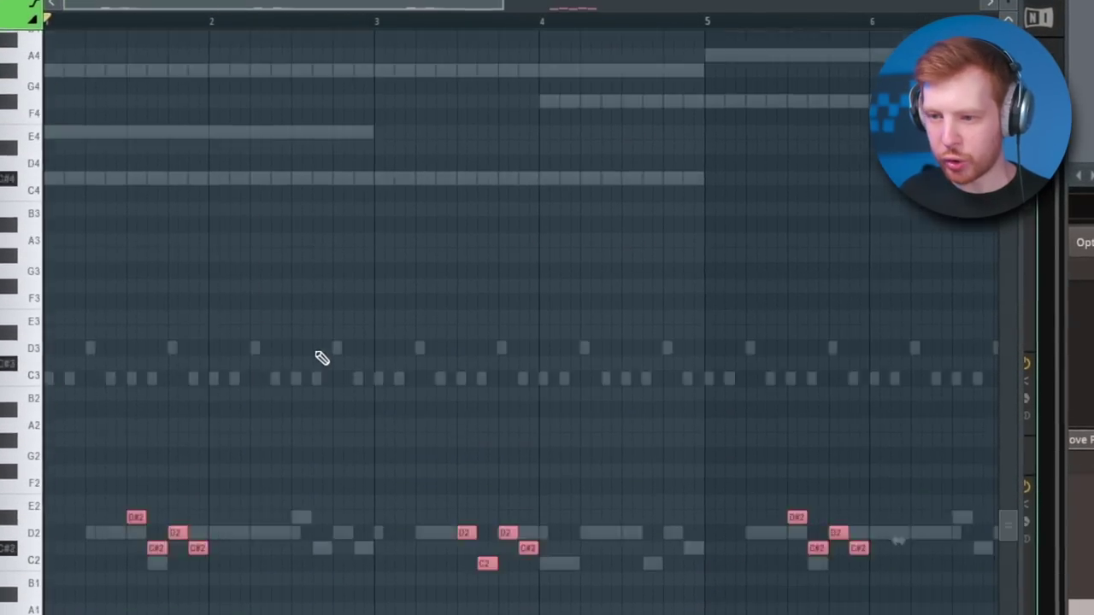
pyautogui.scroll(-6, 319, 356)
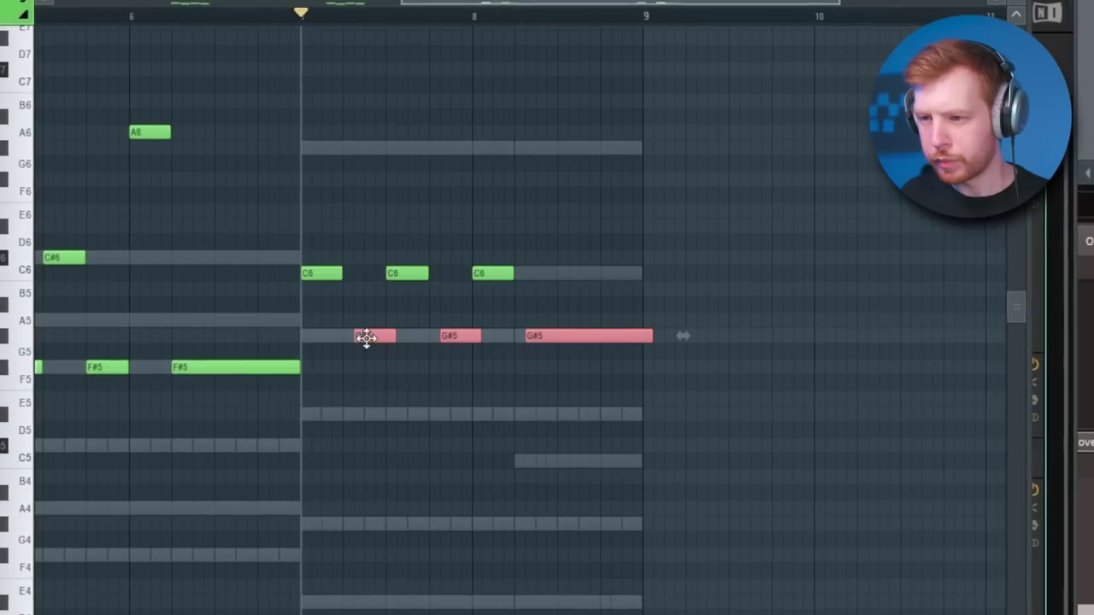
pyautogui.scroll(-3, 395, 453)
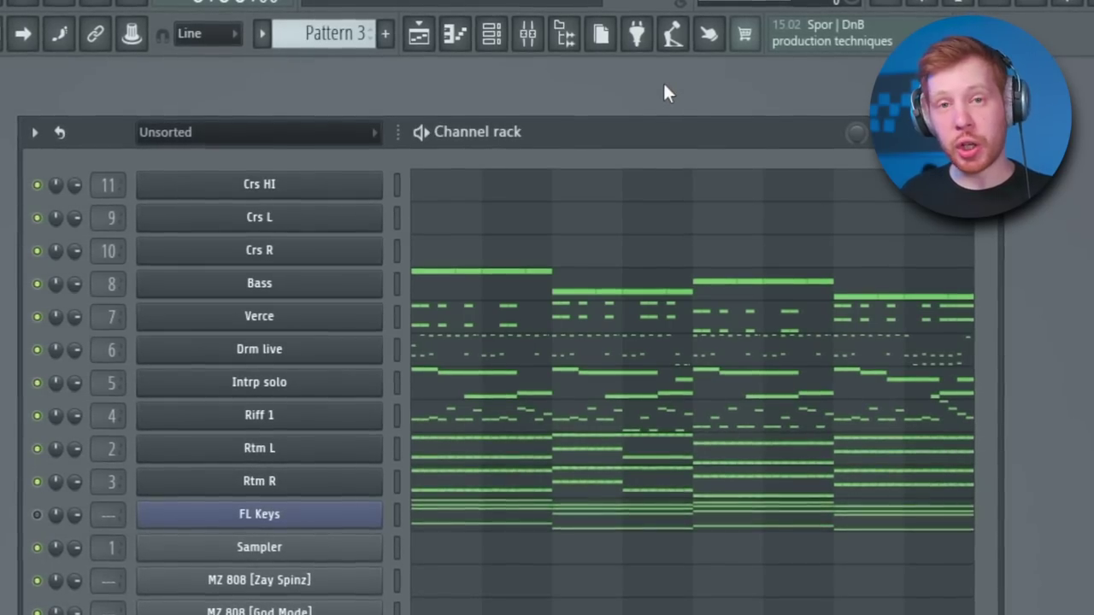
# Step: Rename Pattern 3 as K and give it the Medium Purple color
pyautogui.press('F2')
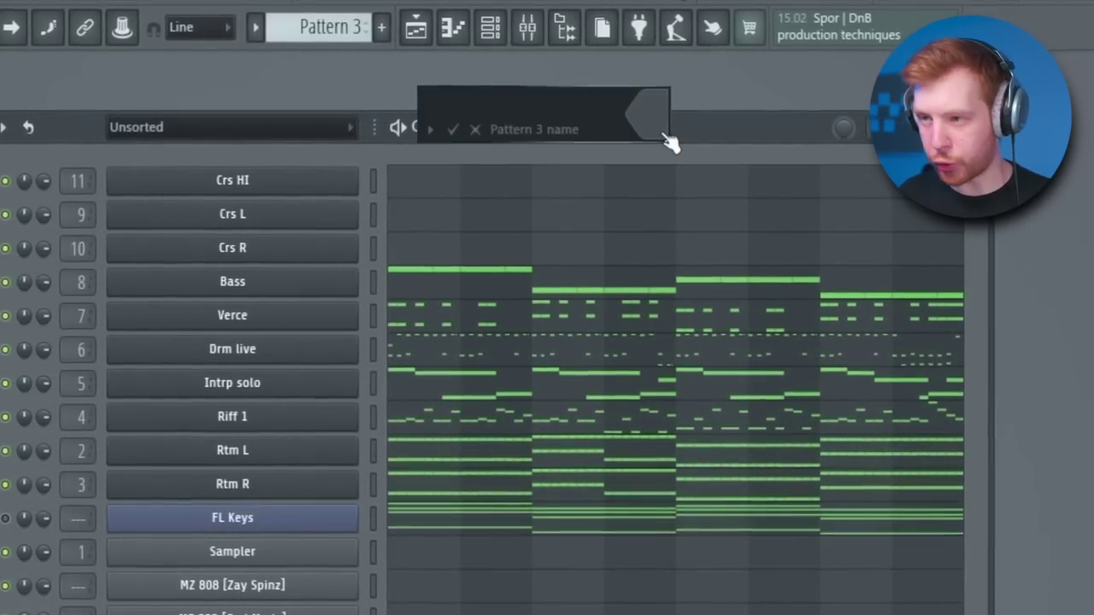
pyautogui.click(669, 137)
pyautogui.click(879, 165)
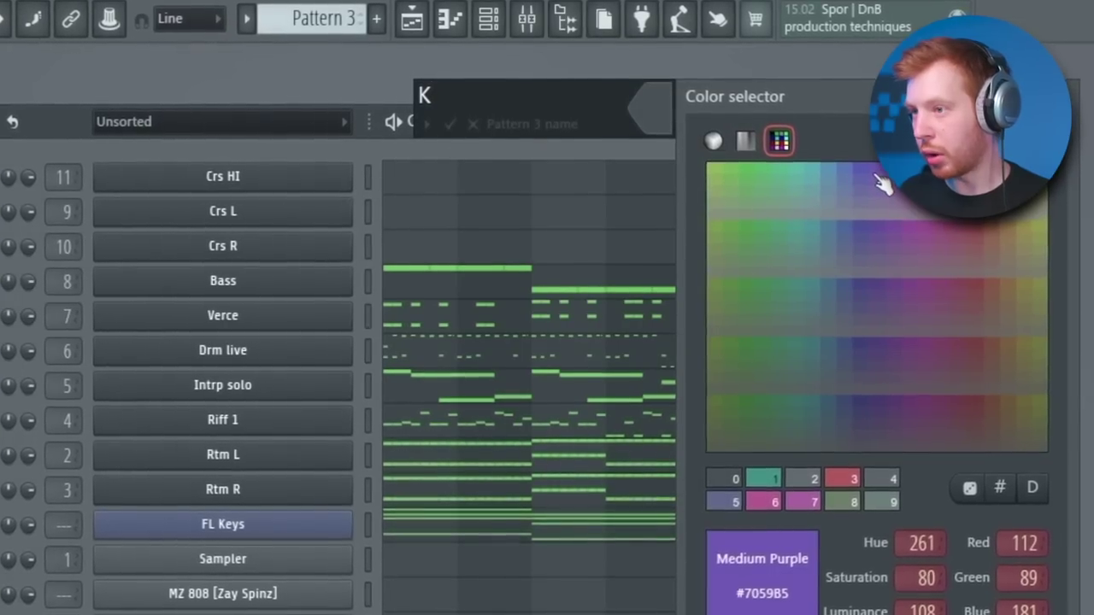
pyautogui.press('Return')
# Step: Rename Pattern 4 as P with its own color, and split pattern K by channel
pyautogui.press('KP_Add')
pyautogui.press('F2')
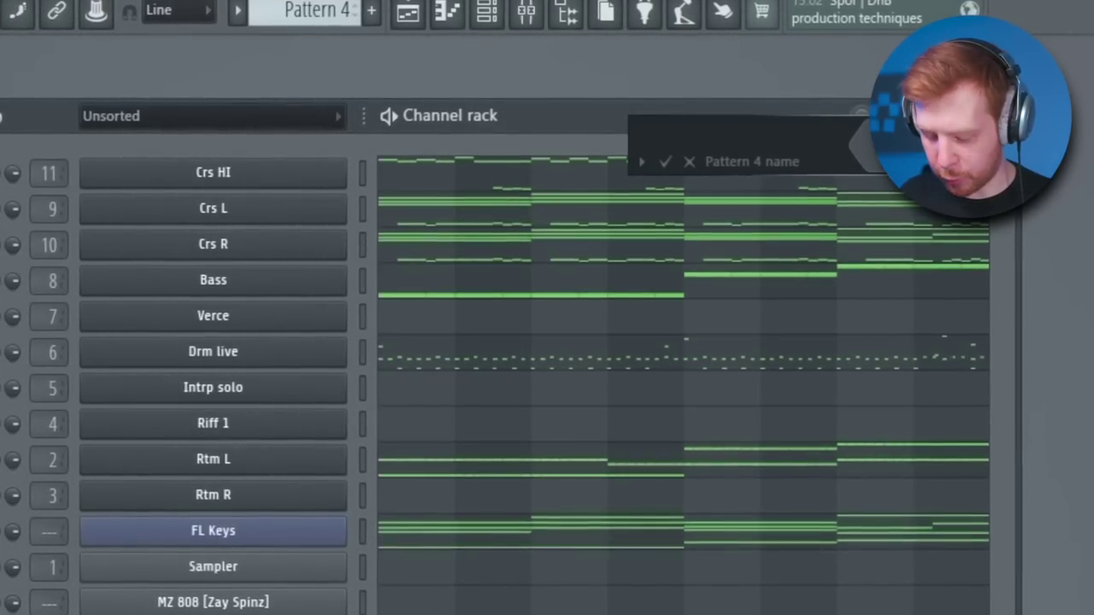
pyautogui.write('P')
pyautogui.click(882, 166)
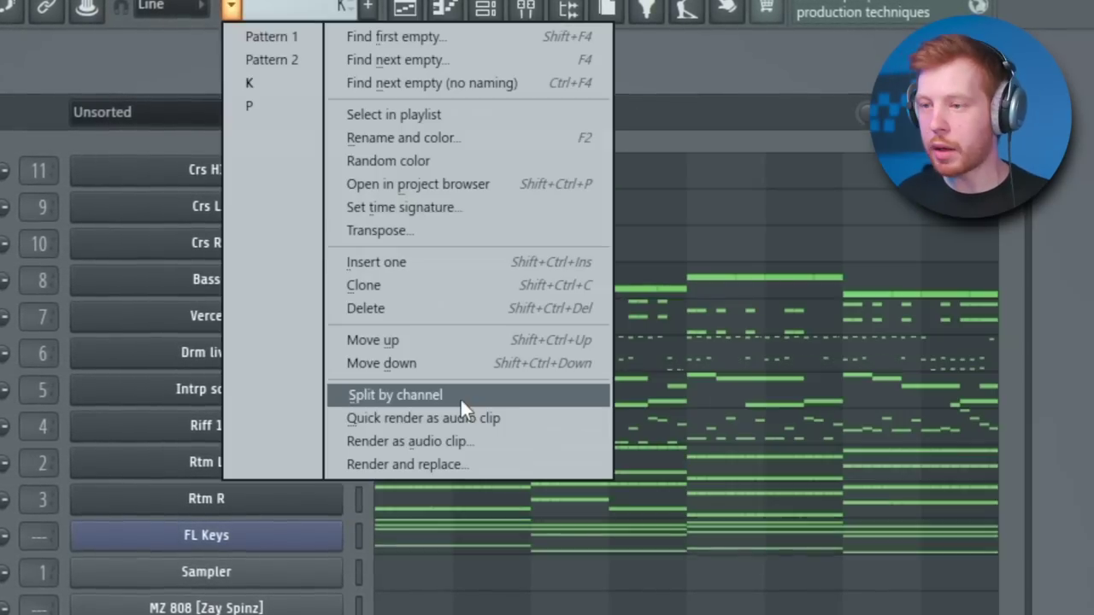
pyautogui.click(461, 398)
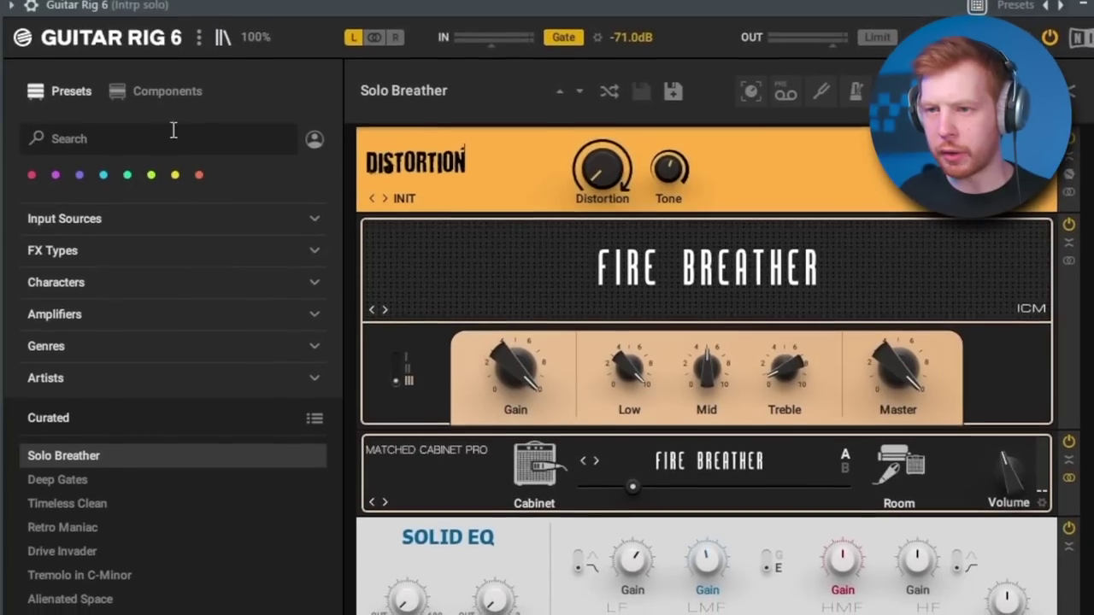
# Step: Add the Replika Shimmer reverb to the Intrp solo guitar rack and load its Deep Octapad preset
pyautogui.click(137, 91)
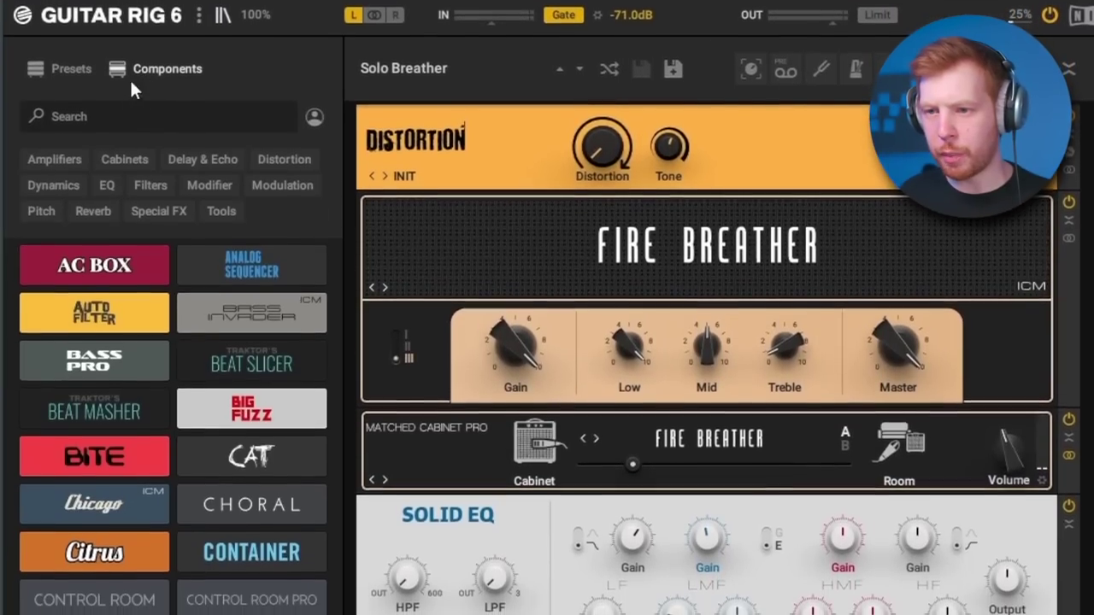
pyautogui.click(94, 233)
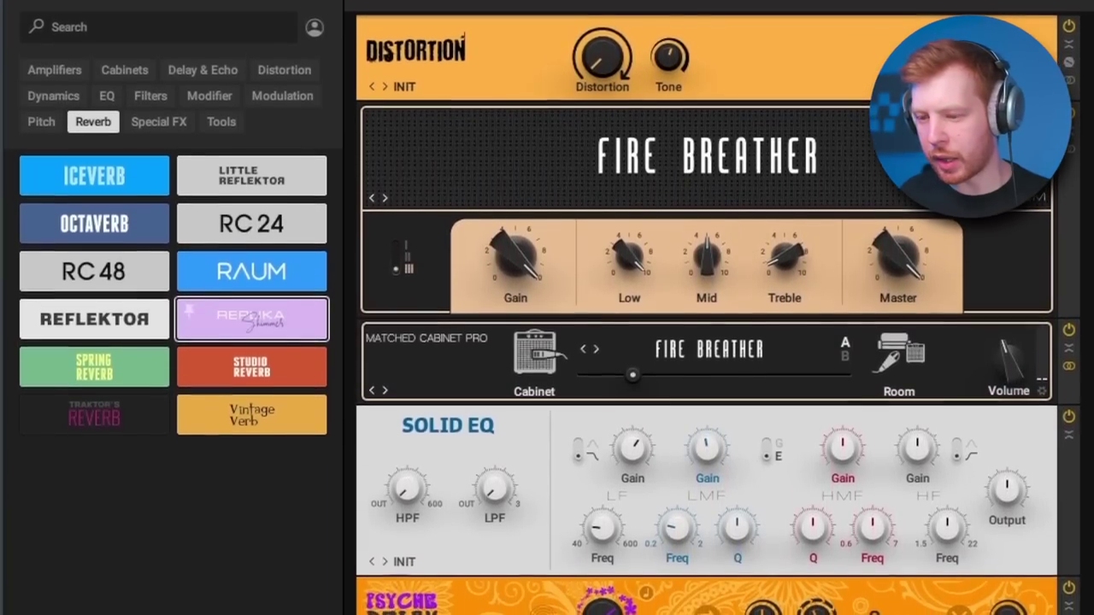
pyautogui.scroll(-2, 706, 385)
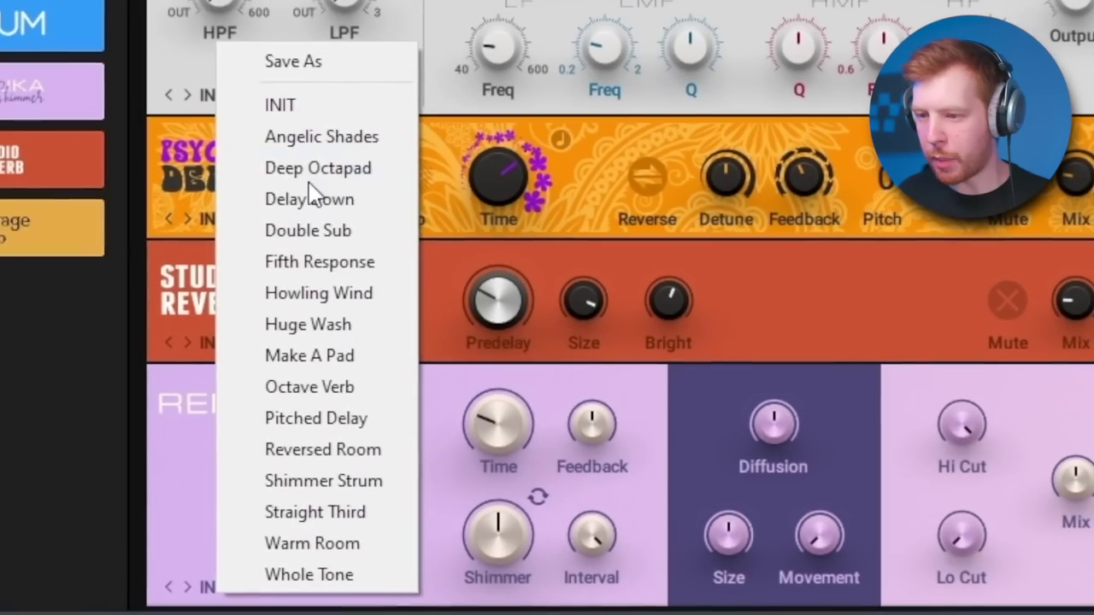
pyautogui.click(310, 169)
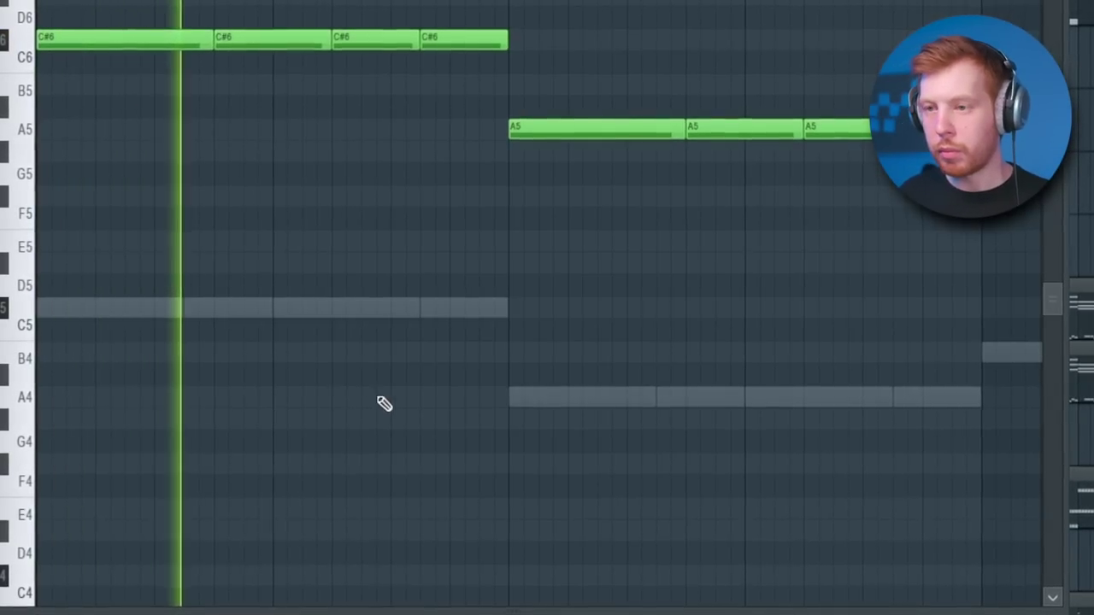
# Step: Place the K - Verce pattern clip at bar 57 above the GTR low clip and play the section
pyautogui.scroll(-2, 383, 403)
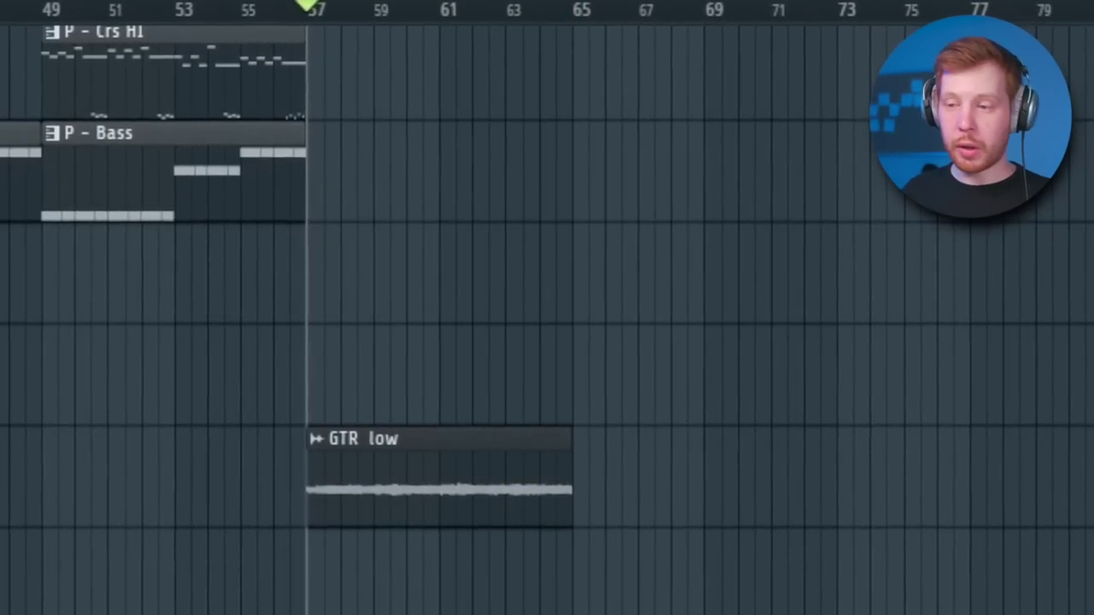
pyautogui.moveTo(402, 293)
pyautogui.mouseDown()
pyautogui.moveTo(394, 331)
pyautogui.moveTo(371, 282)
pyautogui.moveTo(386, 282)
pyautogui.mouseUp()
pyautogui.press('space')
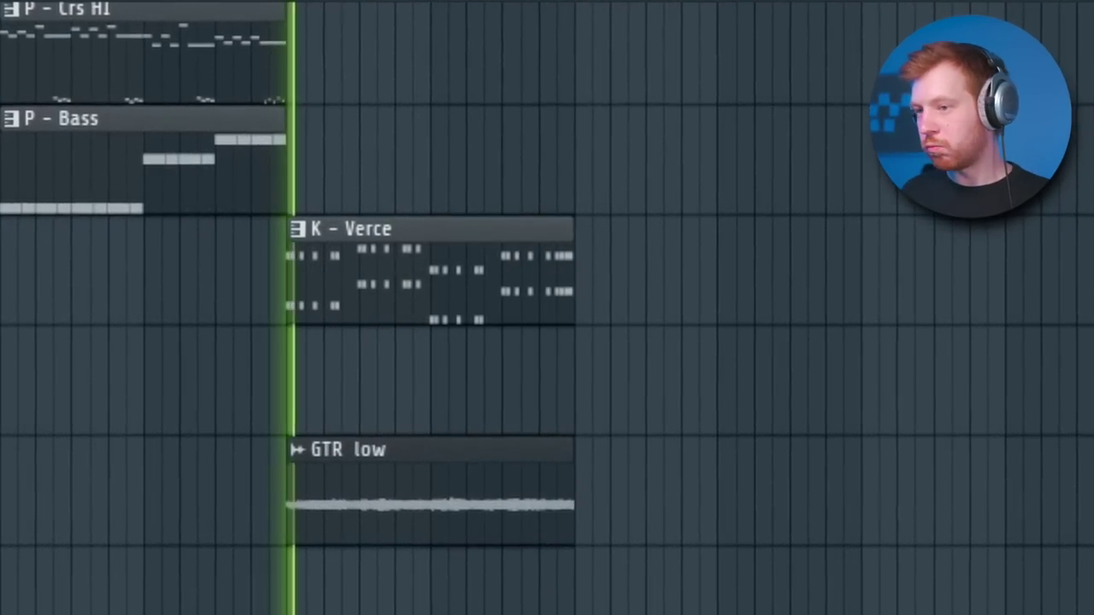
# Step: Raise the LP Filter cutoff of Dirty Filter on the Verce track to about 1.9 kHz while auditioning the sound
pyautogui.press('space')
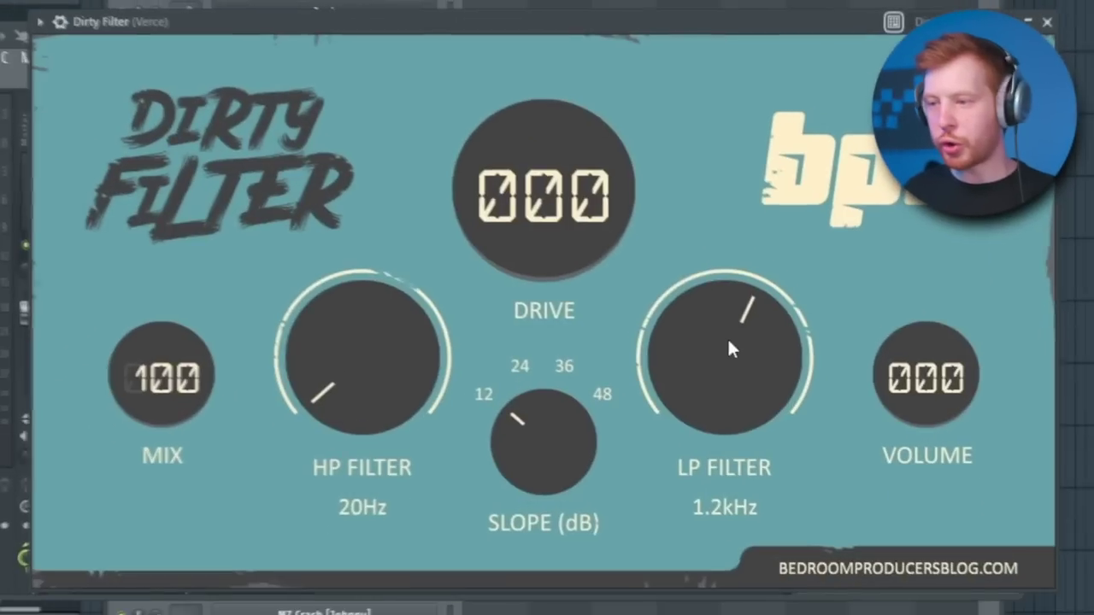
pyautogui.press('space')
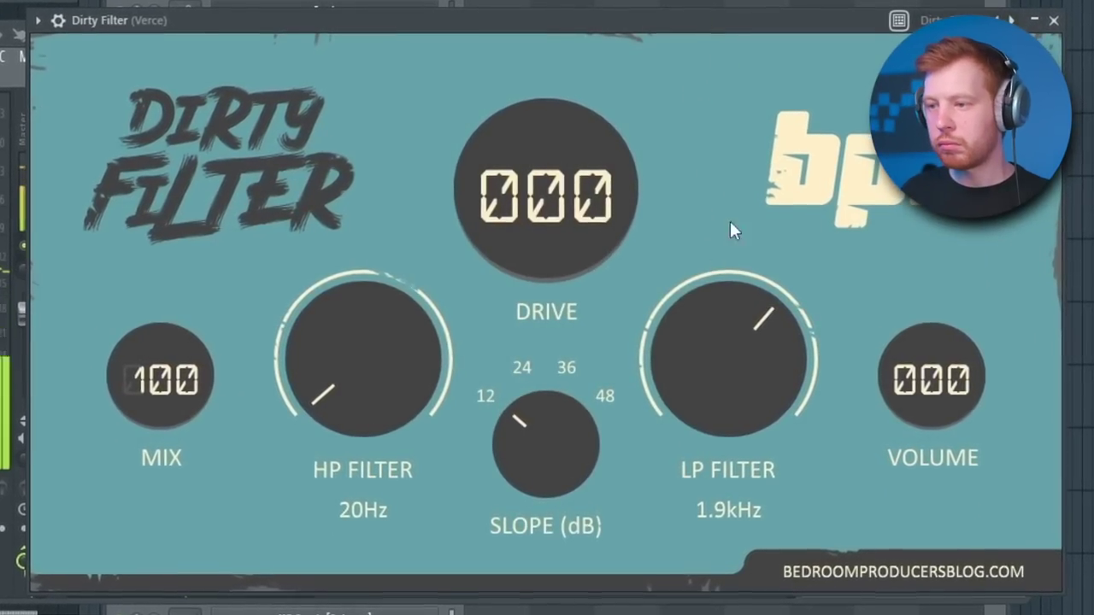
pyautogui.moveTo(742, 304); pyautogui.dragTo(747, 314)
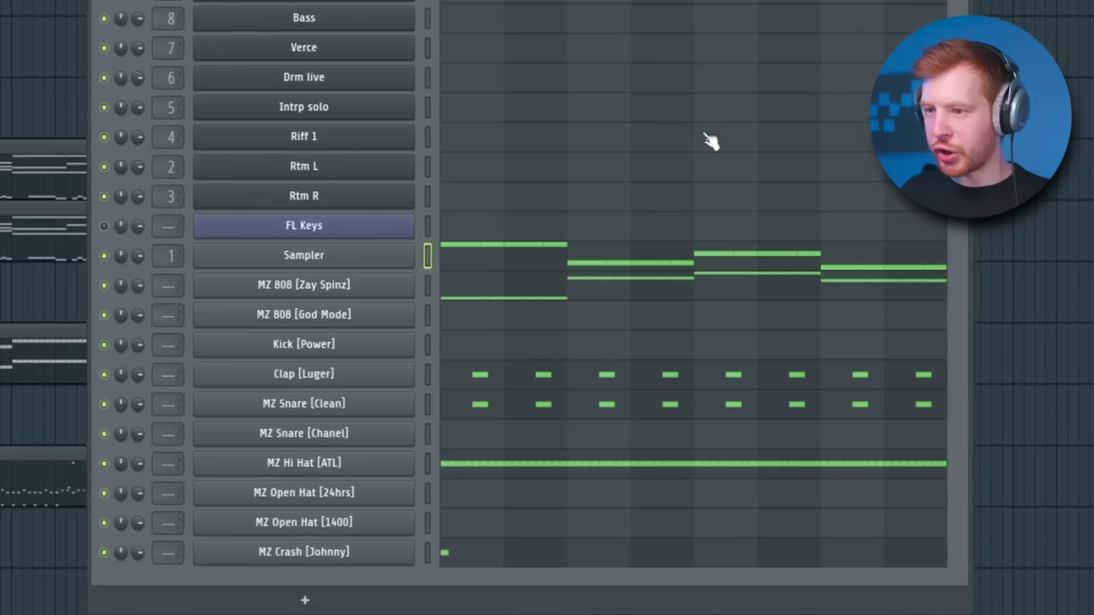
# Step: Move the MZ 808 [Zay Spinz] notes to MZ 808 [God Mode] and add off-beat hits to the MZ Snare [Chanel] channel
pyautogui.hotkey('ctrl', 'x')
pyautogui.click(430, 313)
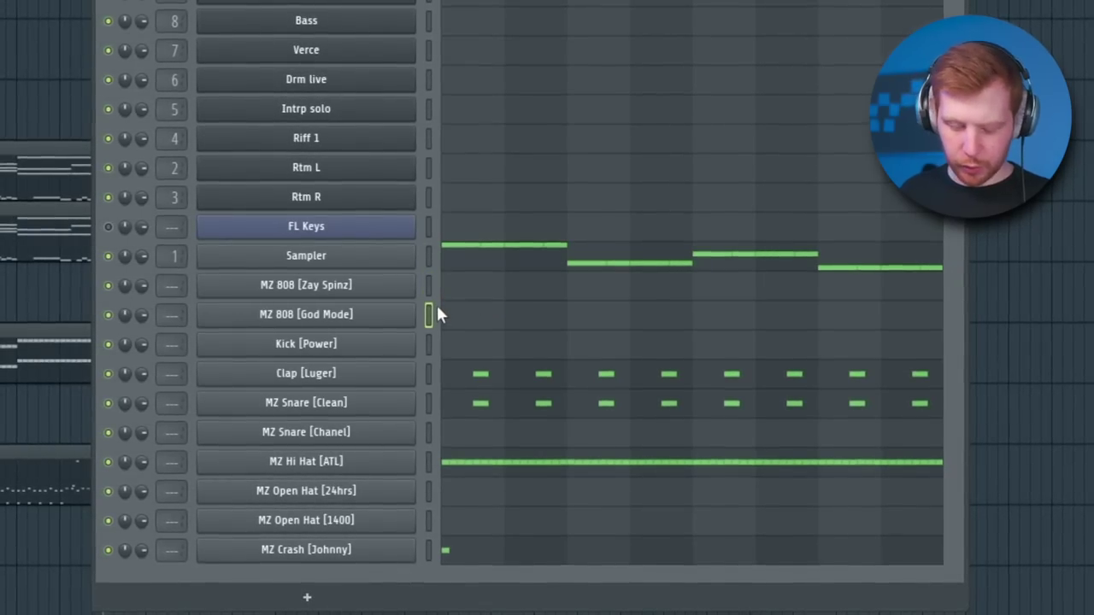
pyautogui.hotkey('ctrl', 'v')
pyautogui.press('space')
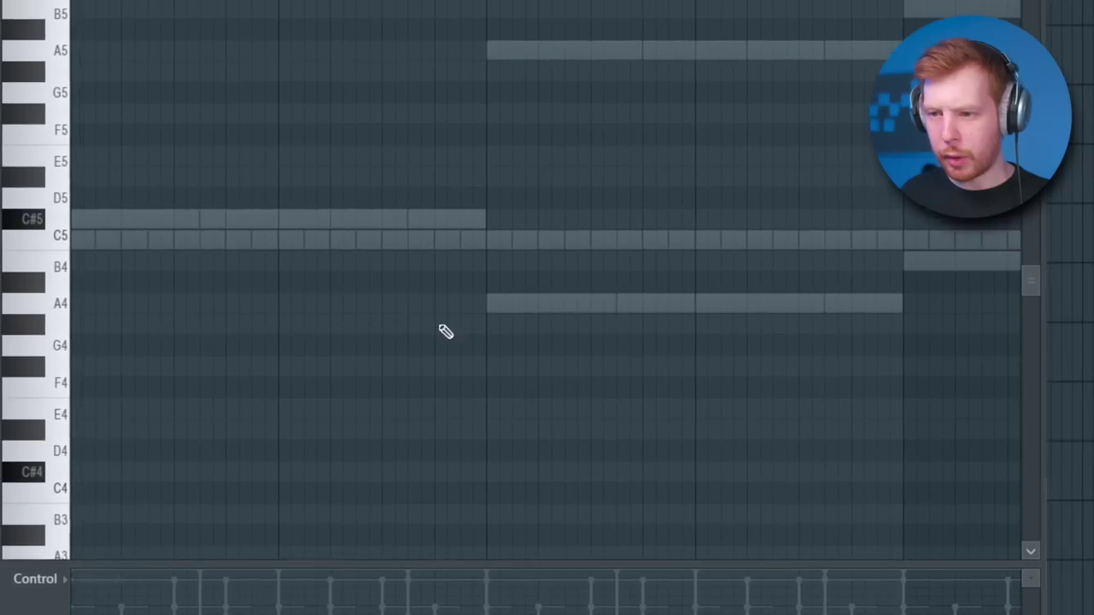
pyautogui.click(251, 253)
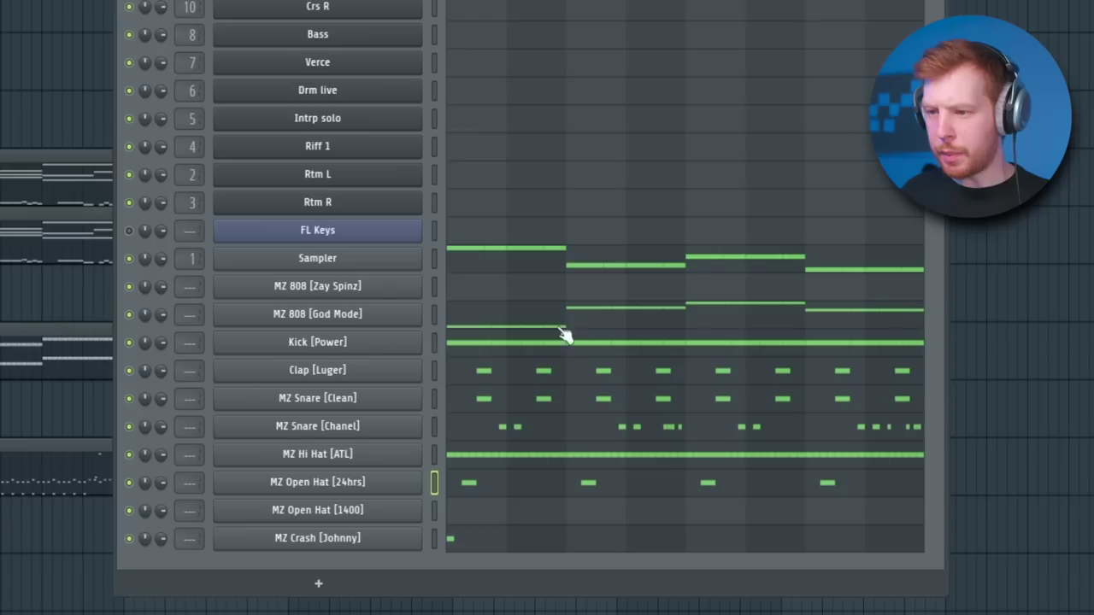
# Step: Place K - Rtm L and K - Rtm R clips above Pattern 17, aligned with the second K - Verce clip, and play the section
pyautogui.click(460, 454)
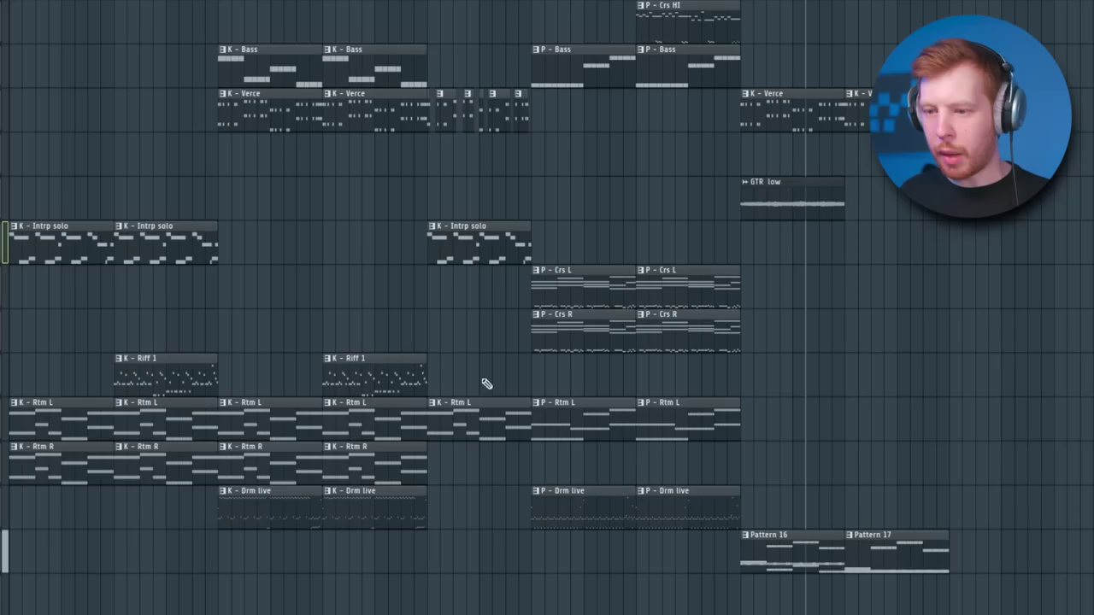
pyautogui.moveTo(730, 474); pyautogui.dragTo(877, 481)
pyautogui.press('space')
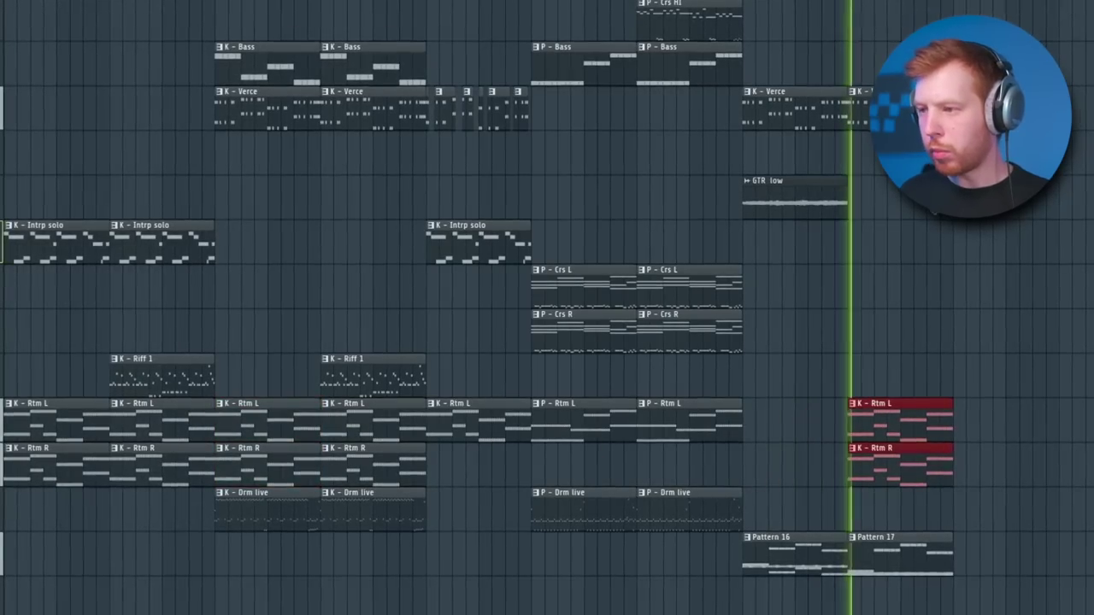
pyautogui.hscroll(3, 710, 266)
pyautogui.hotkey('ctrl', 'd')
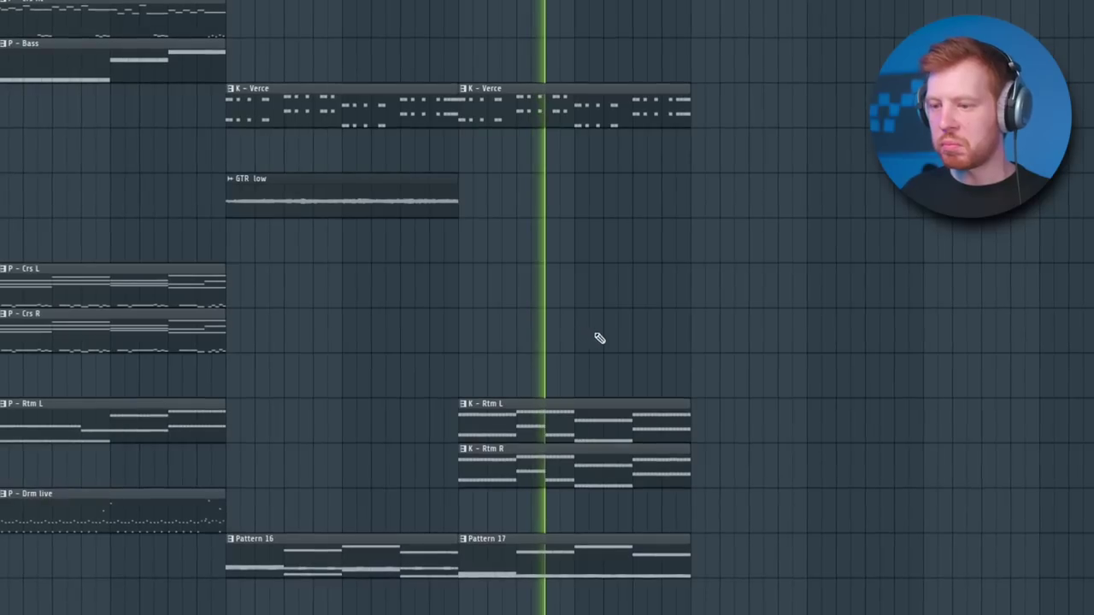
pyautogui.moveTo(614, 321); pyautogui.dragTo(646, 466)
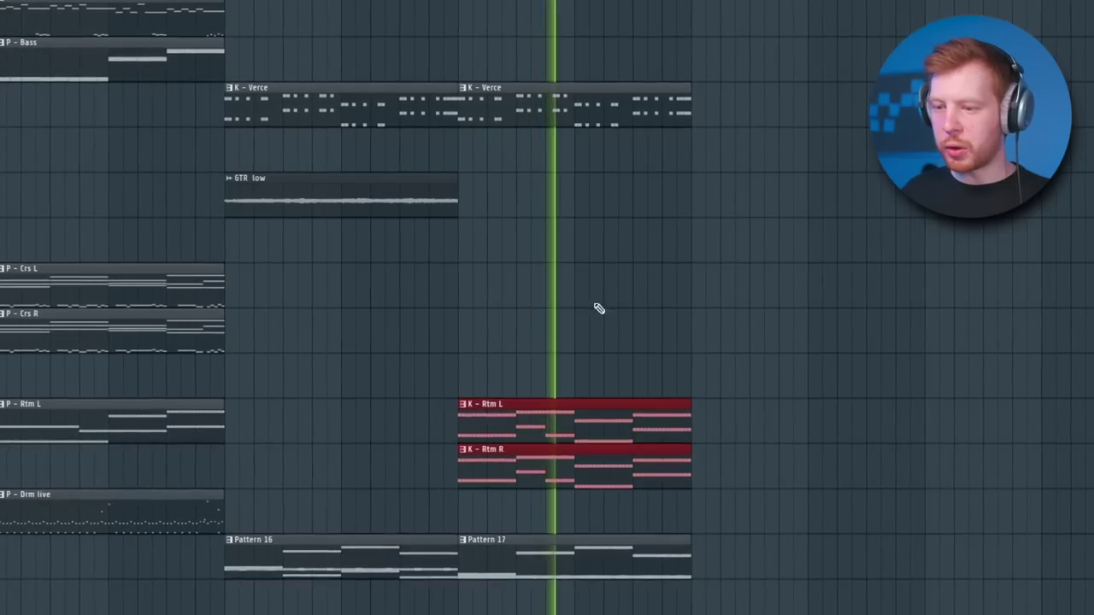
# Step: Set up Dirty Filter after Guitar Rig 6 on the Rtm L mixer track and add an automation clip for the Rtm L panning
pyautogui.press('F9')
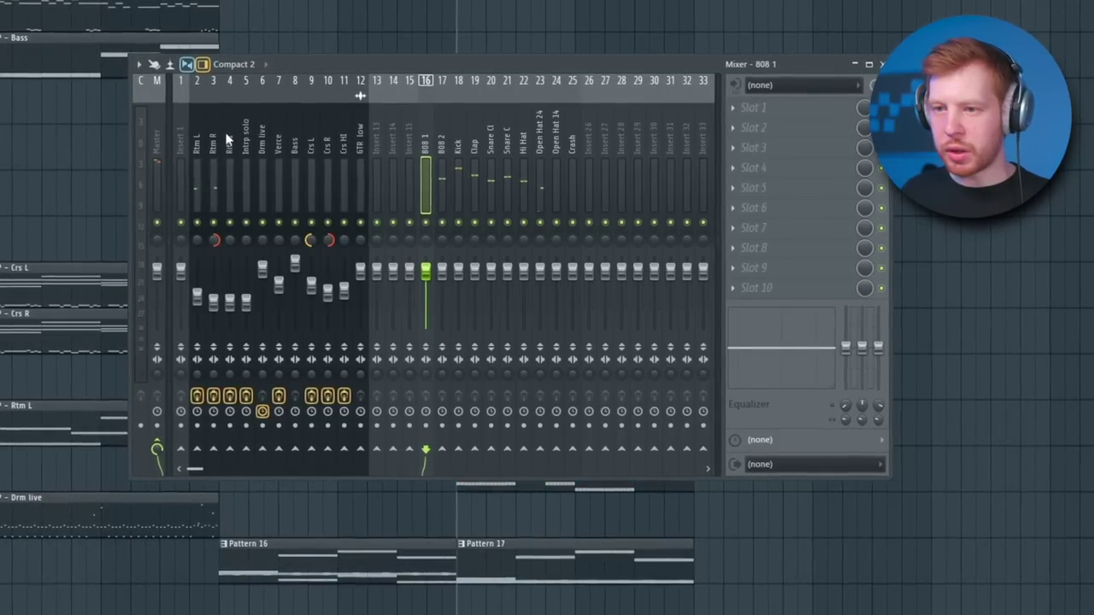
pyautogui.click(734, 167)
pyautogui.moveTo(752, 268); pyautogui.dragTo(191, 141)
pyautogui.click(773, 103)
pyautogui.scroll(-1, 773, 103)
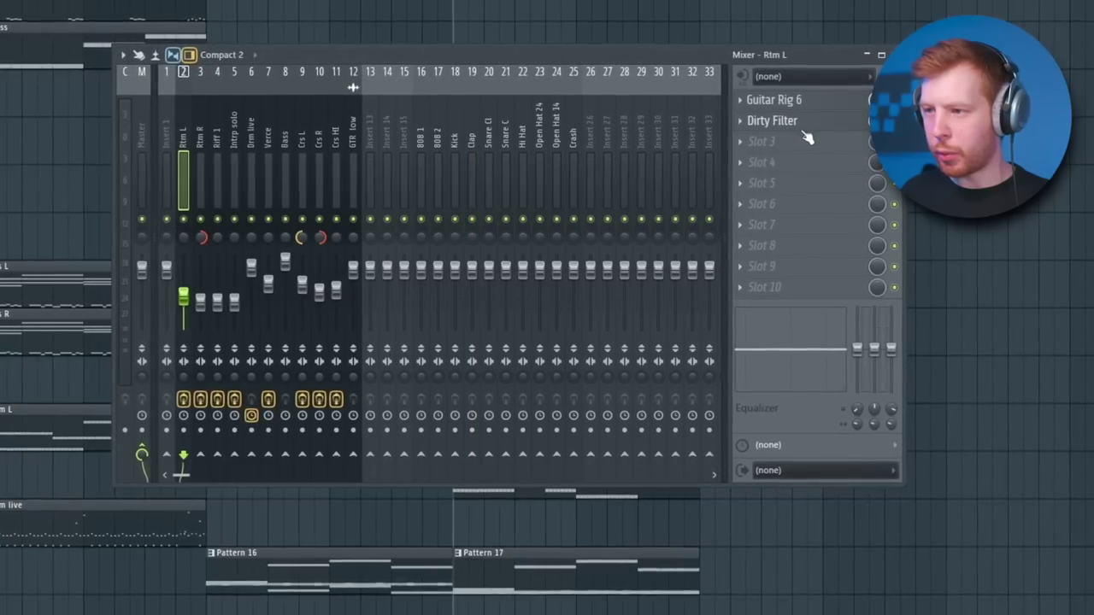
pyautogui.click(743, 123)
pyautogui.moveTo(446, 243); pyautogui.dragTo(727, 335)
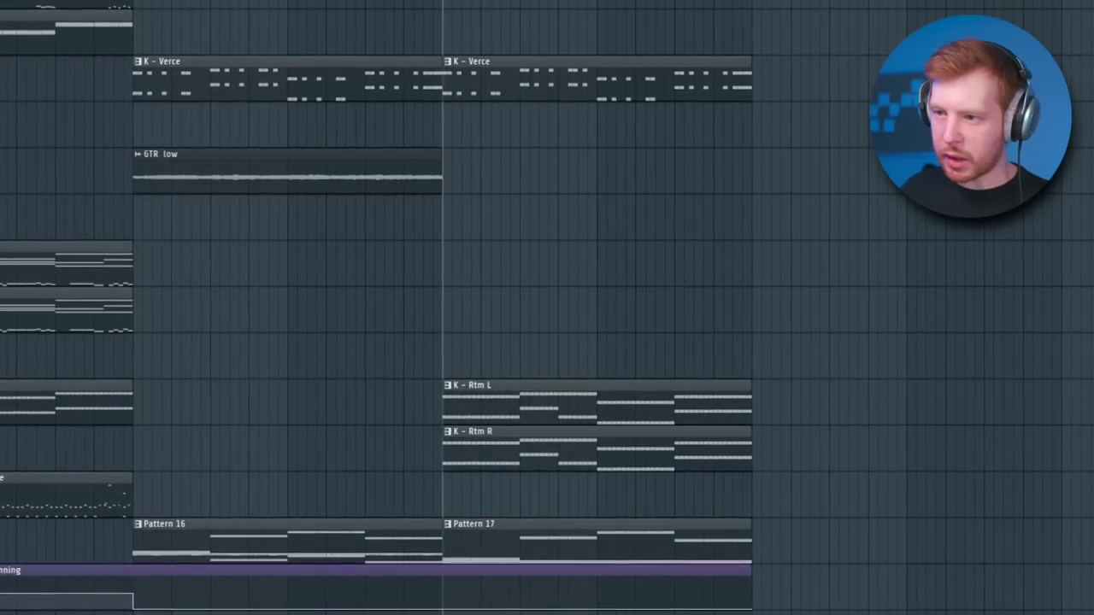
# Step: Insert a new instrument channel into the channel rack and raise the chord notes by an octave in the piano roll
pyautogui.press('F6')
pyautogui.rightClick(405, 19)
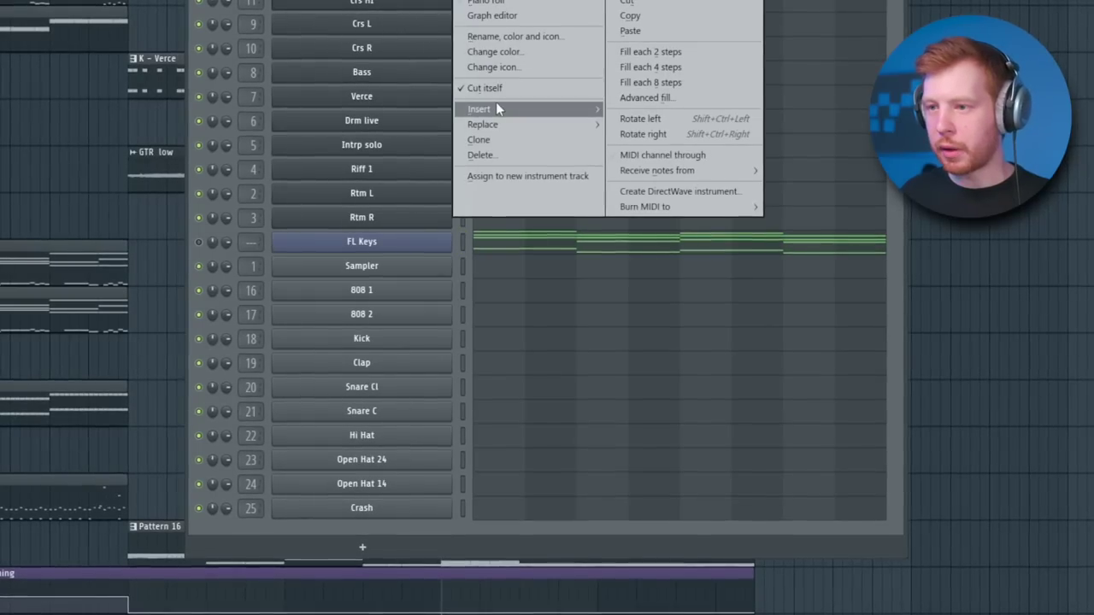
pyautogui.moveTo(496, 104)
pyautogui.click(815, 539)
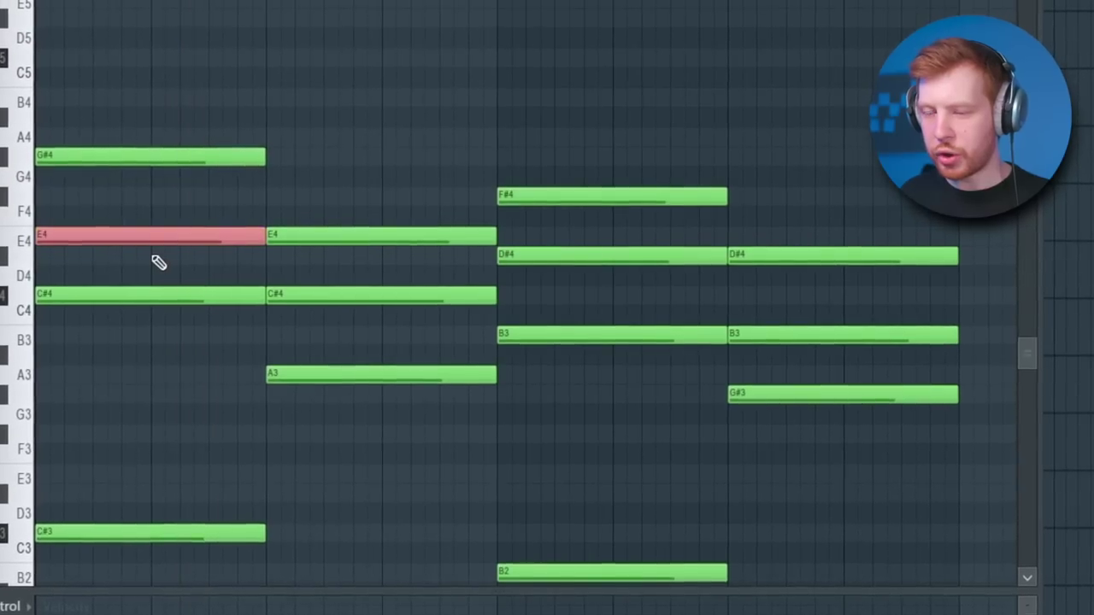
pyautogui.hotkey('ctrl', 'Up')
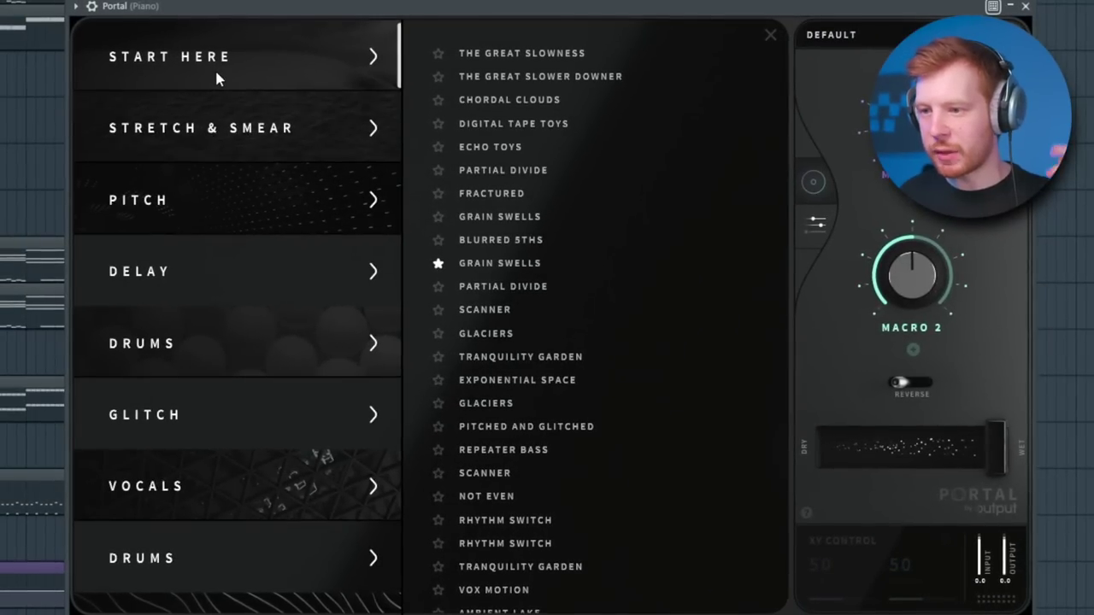
# Step: Audition Portal's Down the Tube preset on the Piano track, load Crystaline Ascent instead, and reduce its dry/wet mix
pyautogui.click(259, 130)
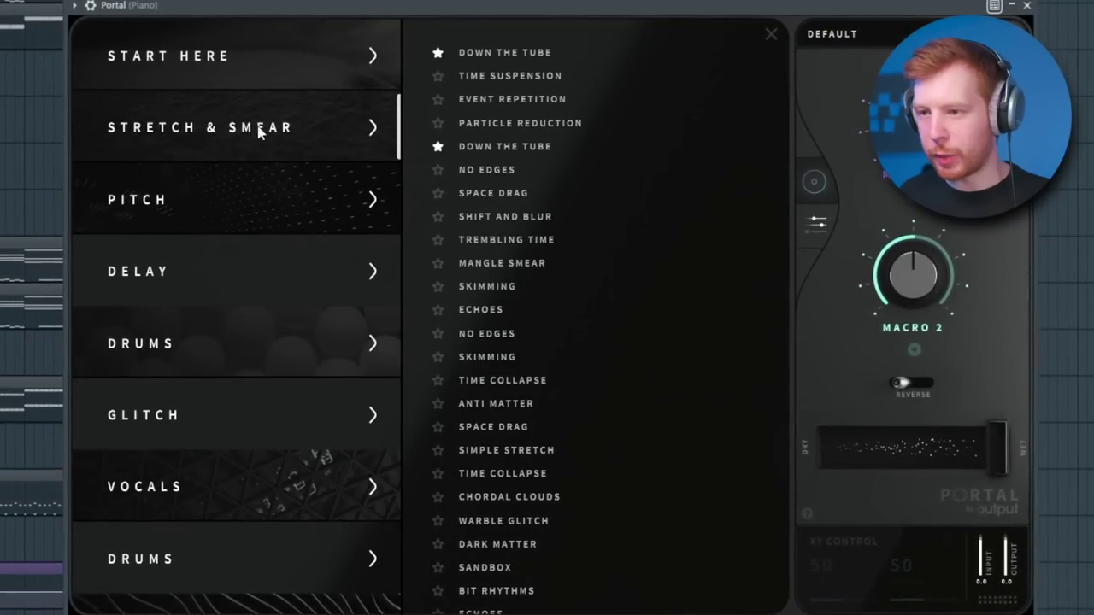
pyautogui.click(560, 147)
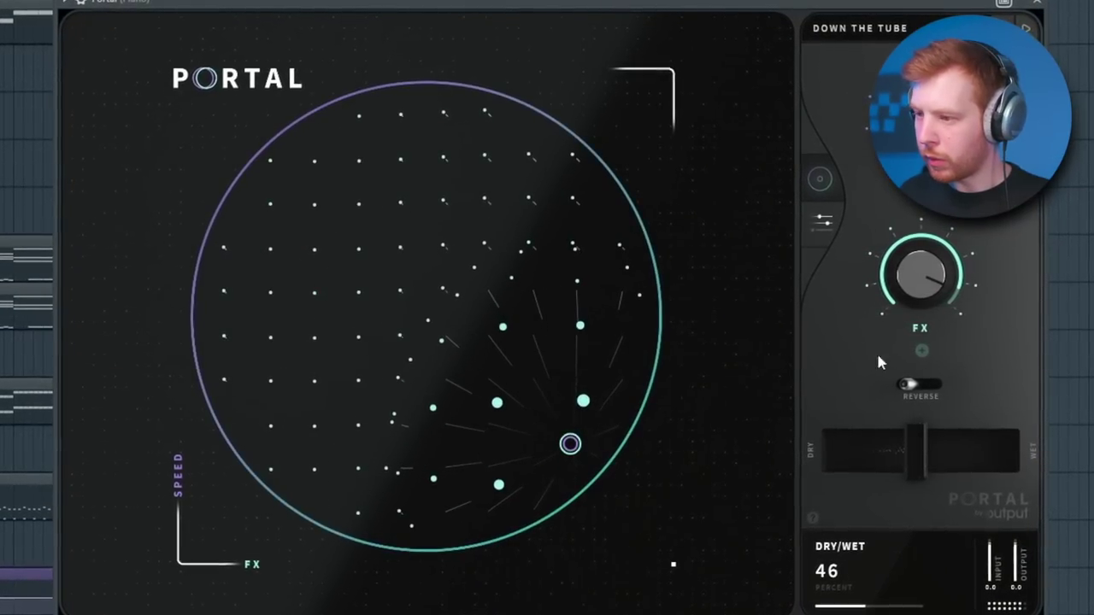
pyautogui.moveTo(916, 449); pyautogui.dragTo(910, 454)
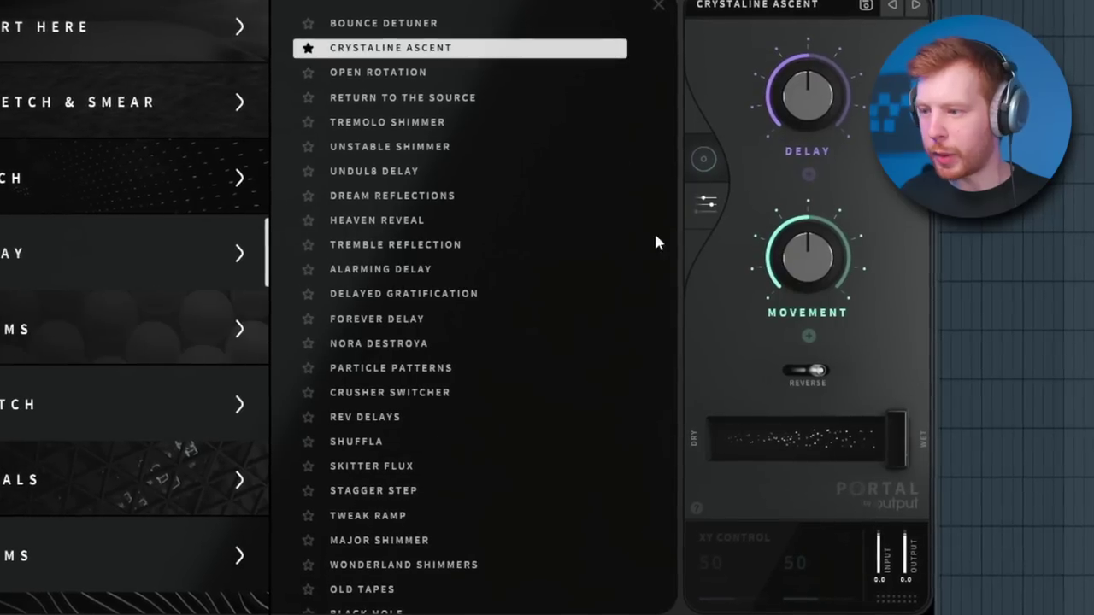
pyautogui.moveTo(893, 457); pyautogui.dragTo(805, 460)
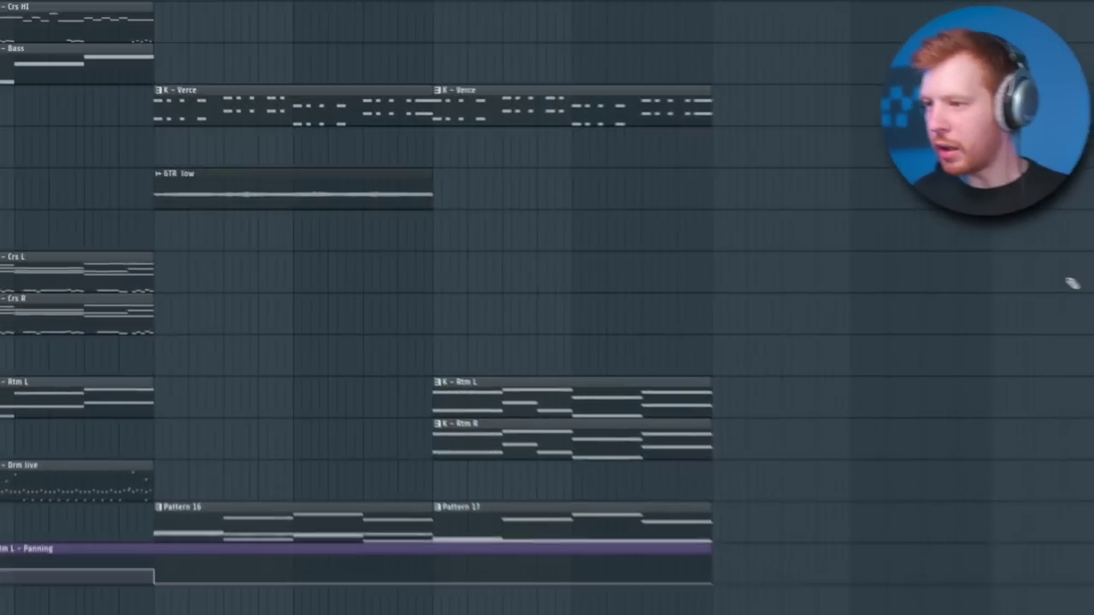
# Step: Cut the Kick, Open Hat 24 and Hi Hat notes from Pattern 18 below the K - Intrp solo clip
pyautogui.click(746, 248)
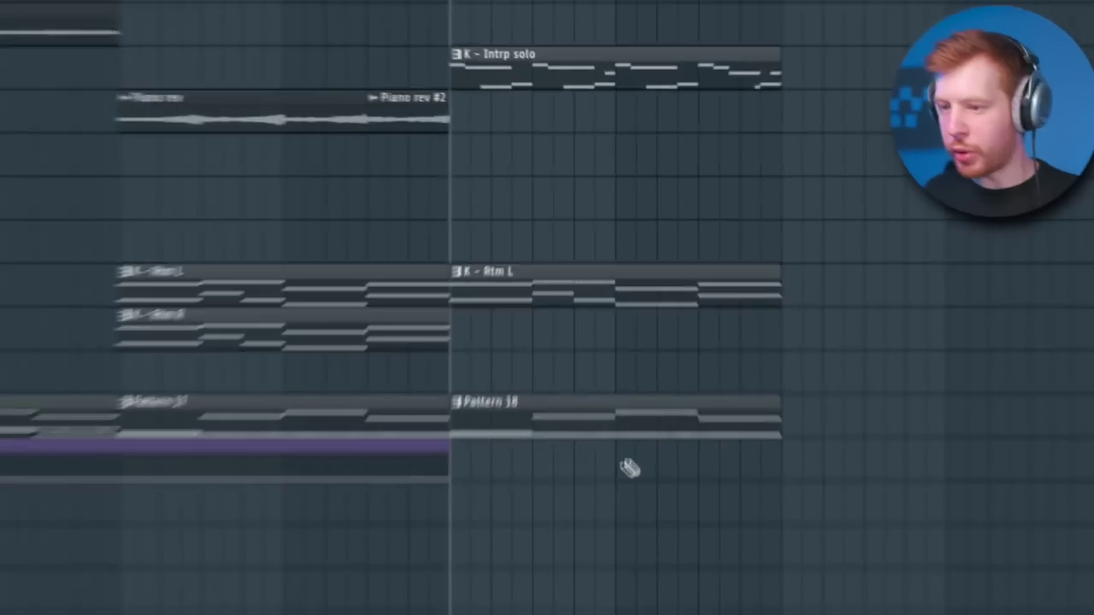
pyautogui.doubleClick(511, 404)
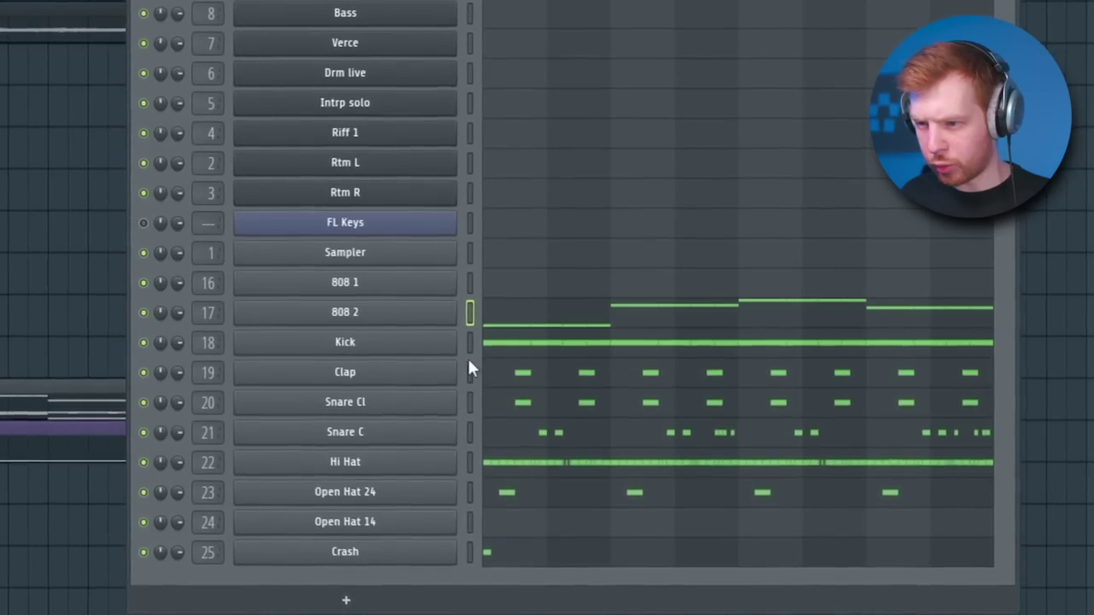
pyautogui.click(469, 344)
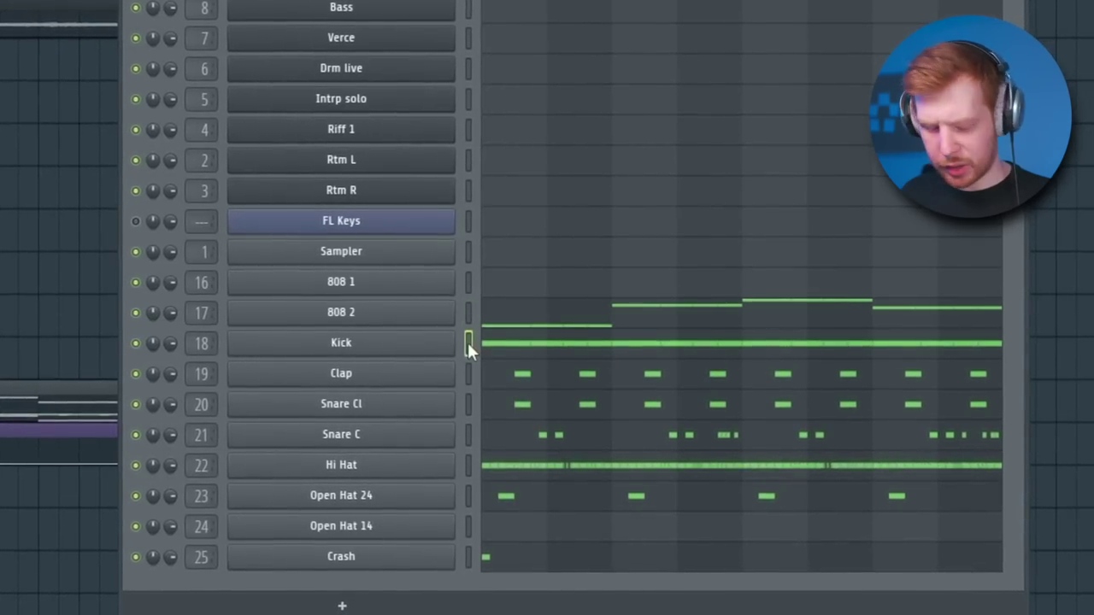
pyautogui.hotkey('ctrl', 'x')
pyautogui.click(469, 492)
pyautogui.hotkey('ctrl', 'x')
pyautogui.click(469, 463)
pyautogui.hotkey('ctrl', 'x')
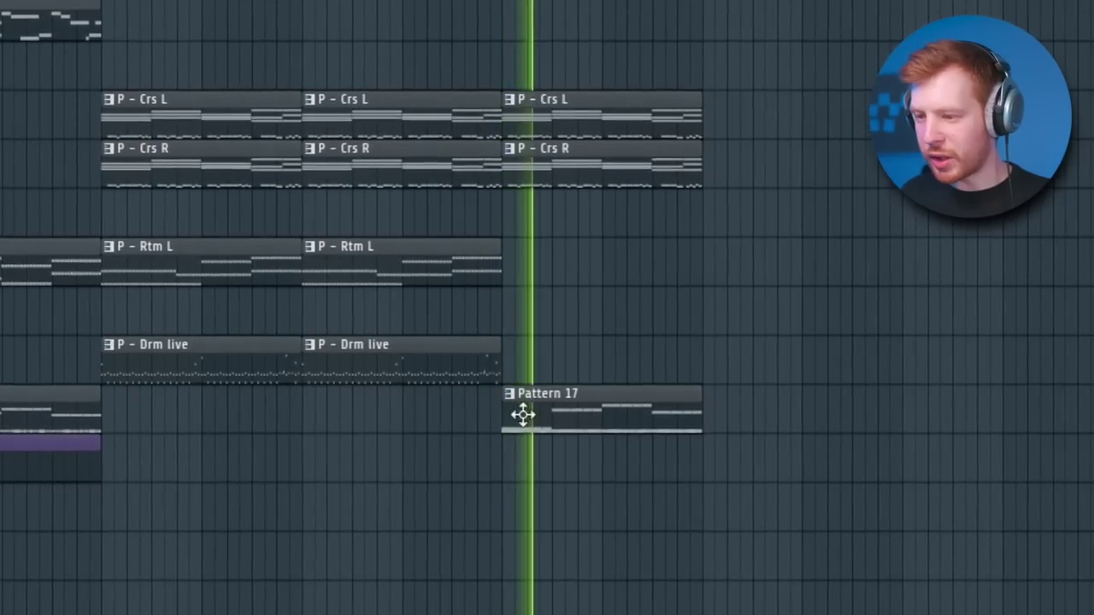
# Step: Make the Pattern 17 clip under the third chorus block unique and copy that block's P - Crs clips one block further
pyautogui.press('space')
pyautogui.rightClick(517, 407)
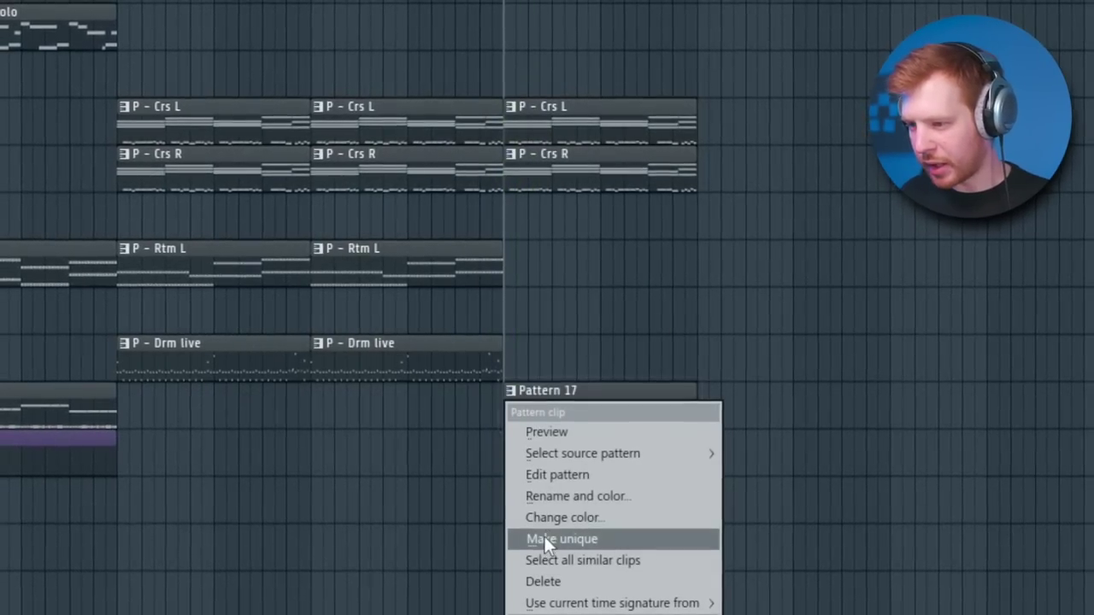
pyautogui.click(544, 536)
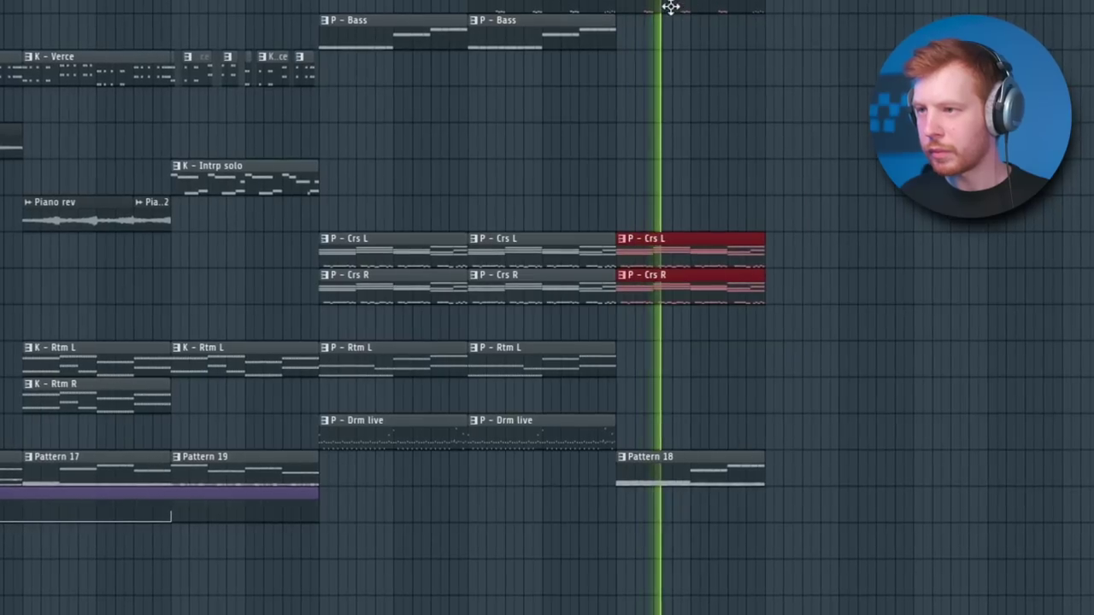
pyautogui.moveTo(669, 8); pyautogui.dragTo(818, 12)
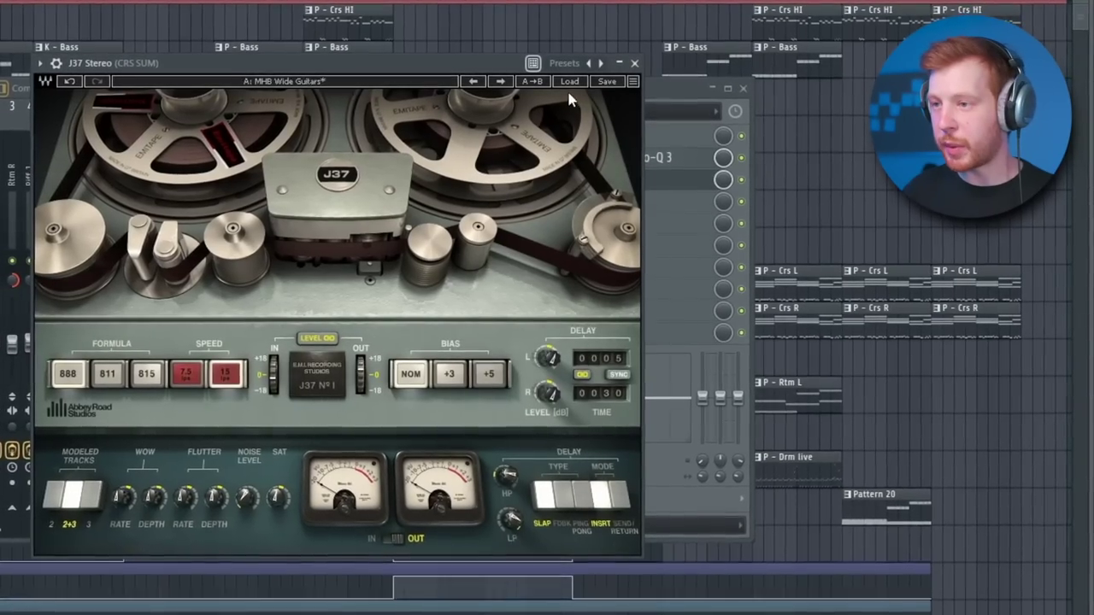
# Step: Open the preset lists of the J37 Stereo tape plugins on CRS SUM and alongside the Drm live DS-10 Drum Shaper
pyautogui.click(571, 79)
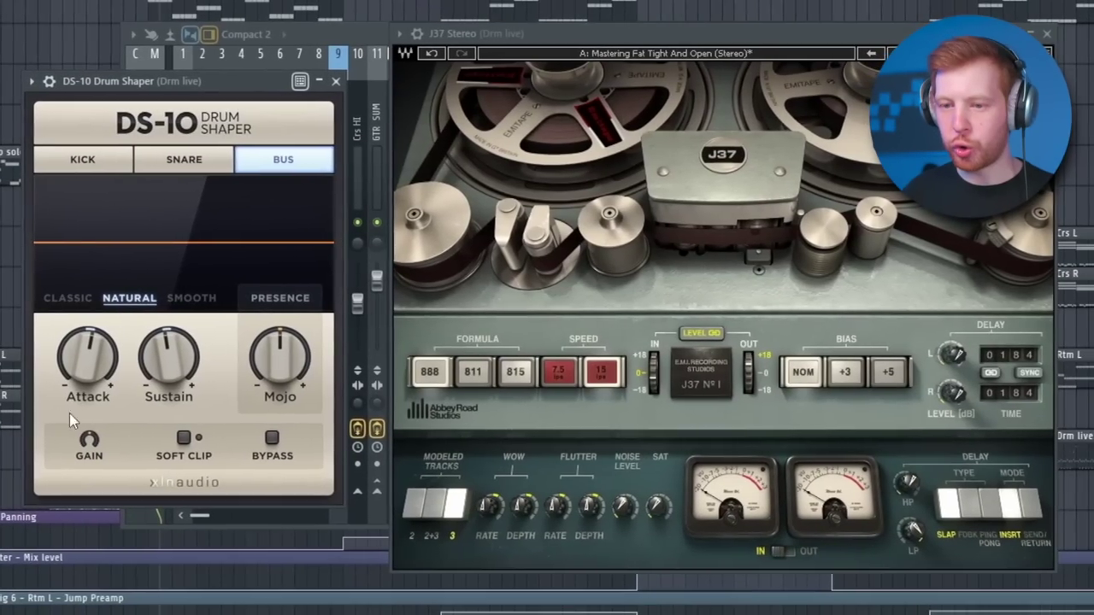
pyautogui.click(981, 53)
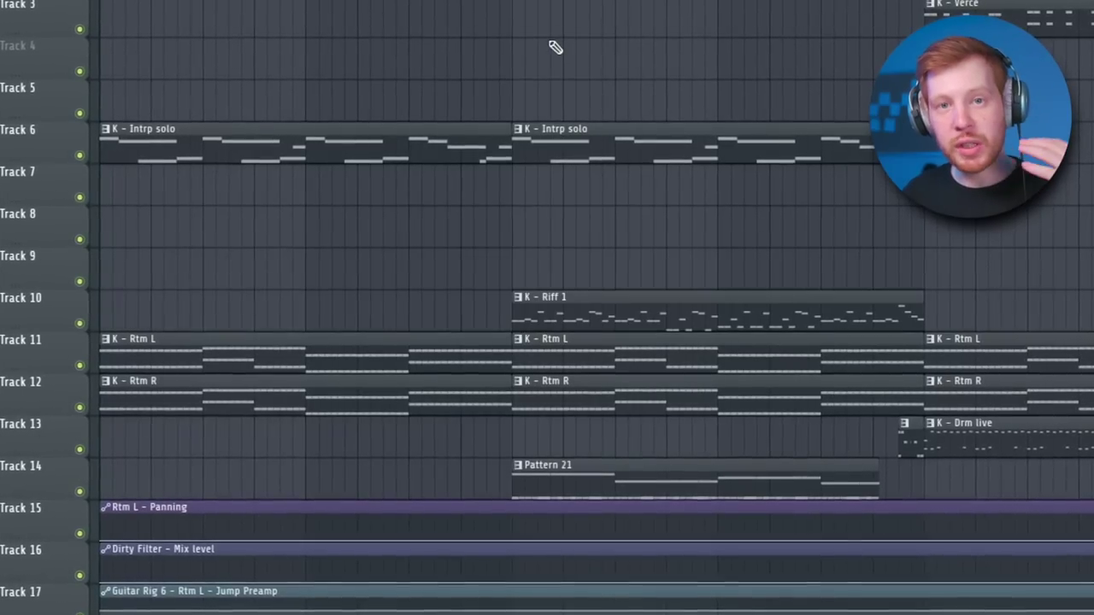
# Step: Raise the HP Filter cutoff of Dirty Filter on GTR SUM and narrow the stereo width in A1StereoControl during playback
pyautogui.press('space')
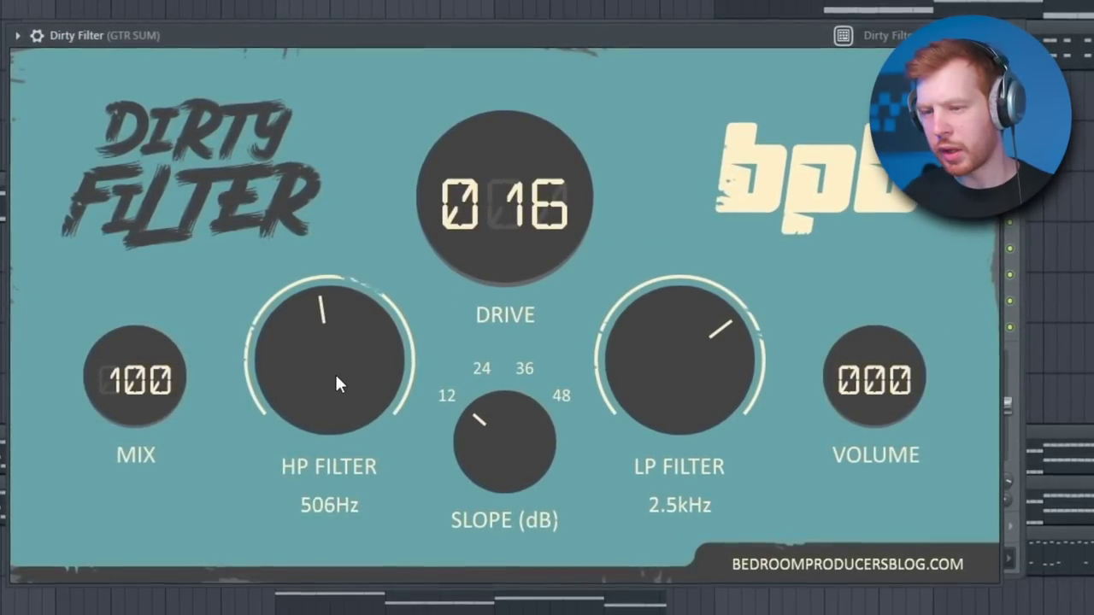
pyautogui.scroll(4, 733, 376)
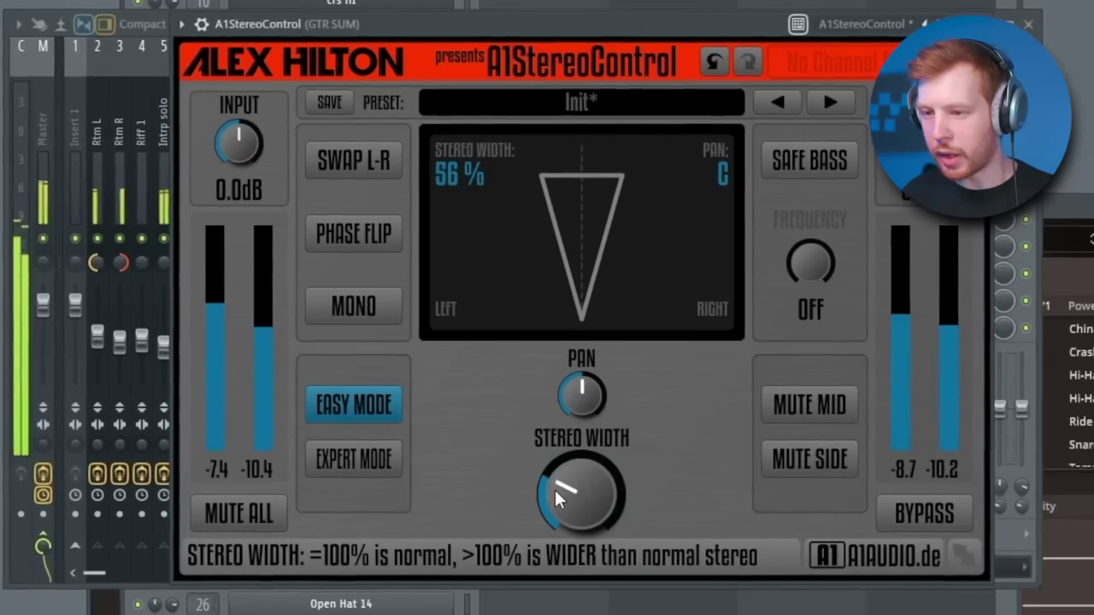
pyautogui.moveTo(567, 497); pyautogui.dragTo(568, 513)
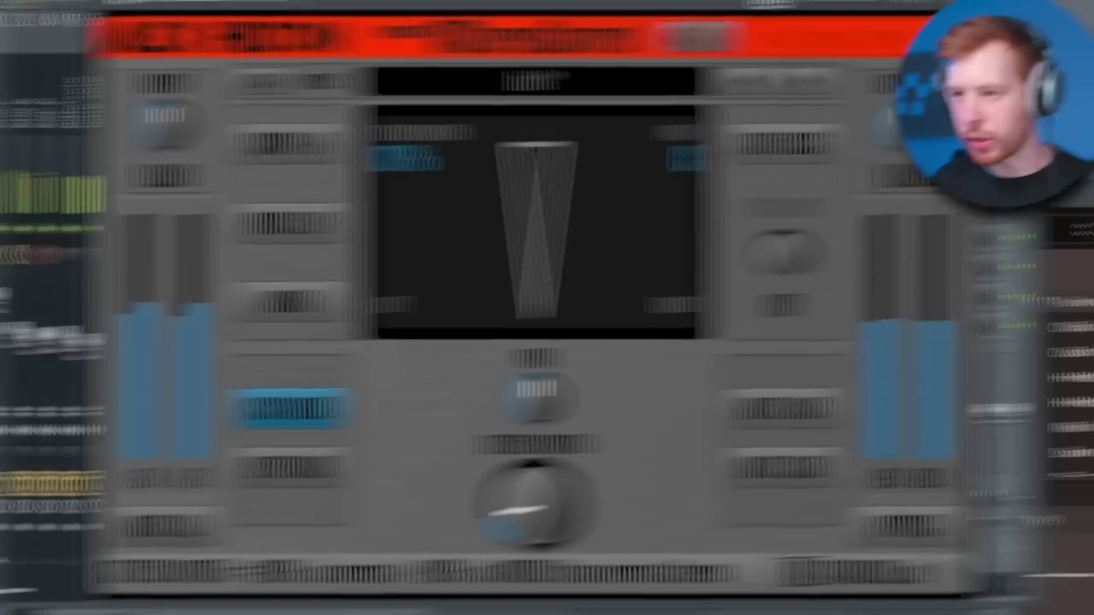
# Step: Create an automation clip from an effect slot control on GTR SUM and add kHs Tape Stop after A1StereoControl
pyautogui.click(741, 292)
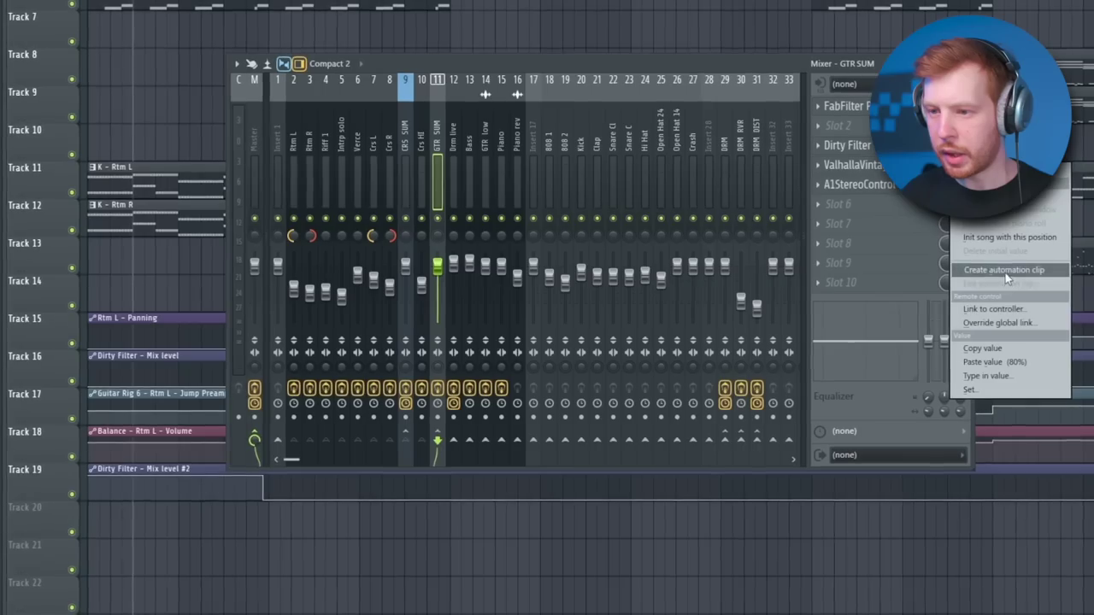
pyautogui.click(1005, 273)
pyautogui.click(581, 243)
pyautogui.click(547, 332)
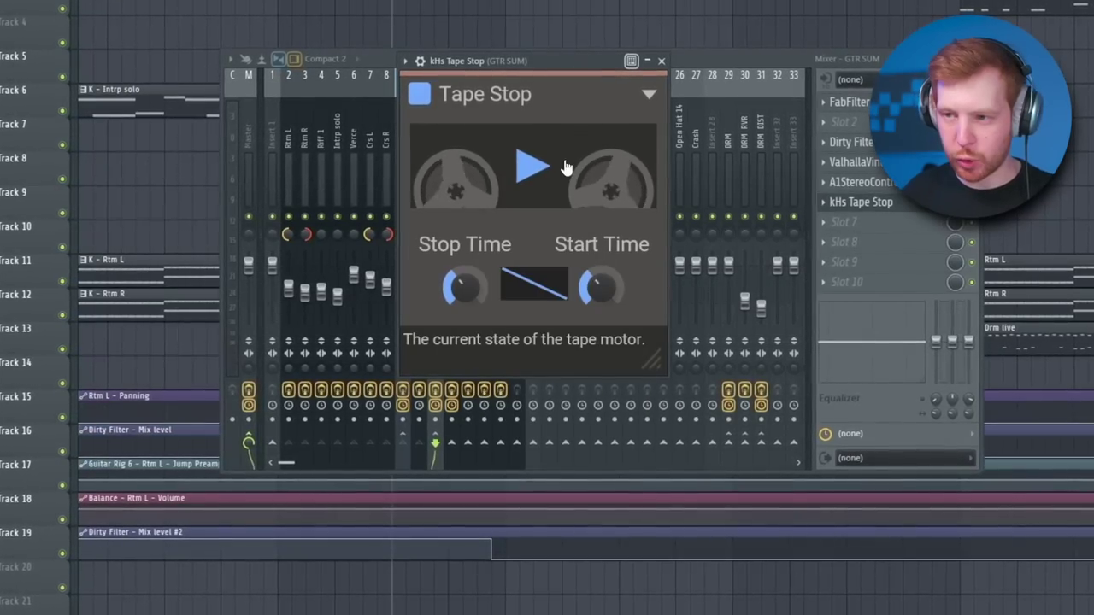
# Step: Lengthen the Stop Time and shorten the Start Time of Tape Stop, and create an automation clip for its Play control
pyautogui.moveTo(468, 275); pyautogui.dragTo(469, 220)
pyautogui.moveTo(603, 286); pyautogui.dragTo(603, 318)
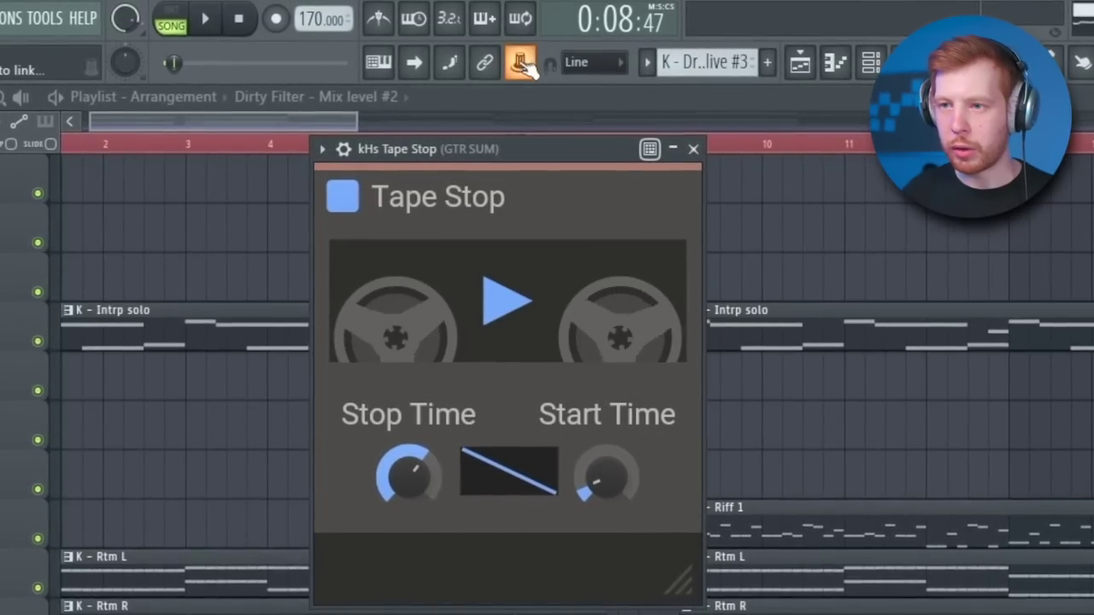
pyautogui.click(504, 301)
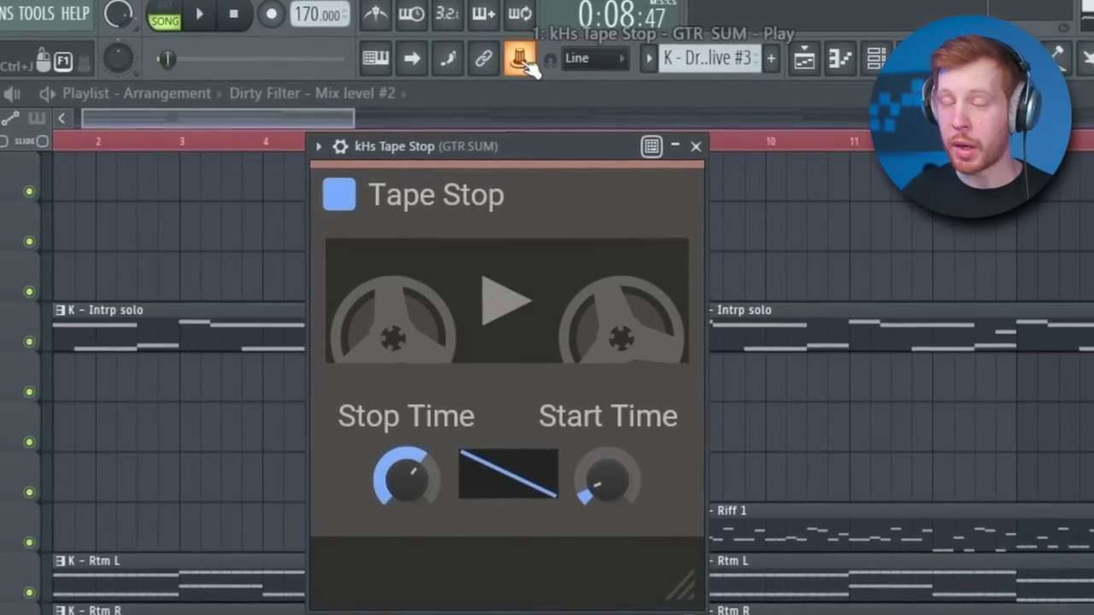
pyautogui.click(519, 59)
pyautogui.click(565, 177)
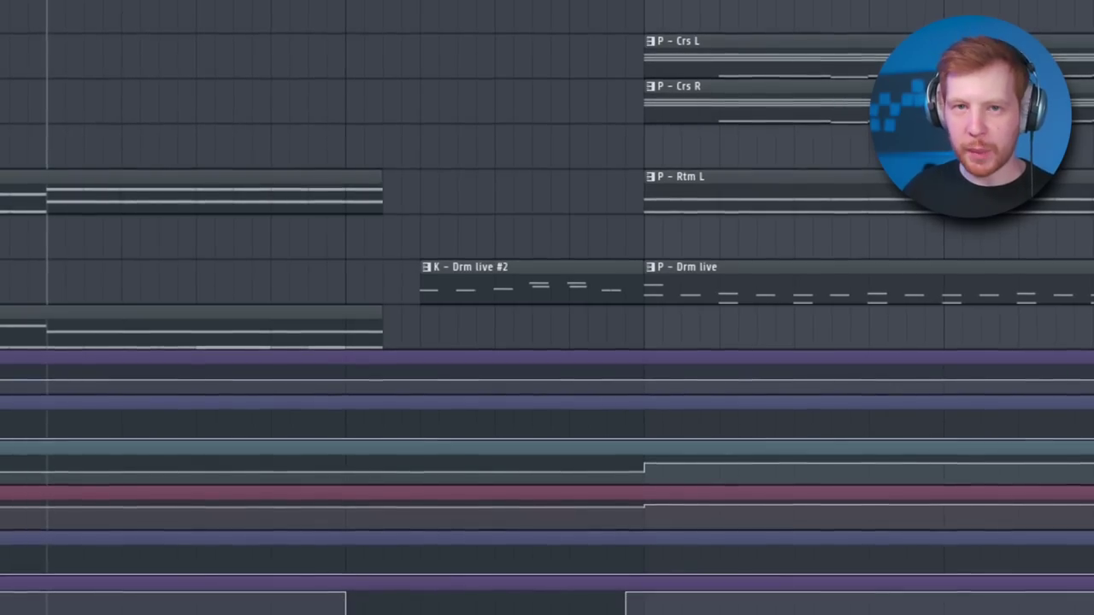
# Step: Review the transition into the P - Drm live chorus with its tape-stop automation and play it back
pyautogui.scroll(-2, 530, 74)
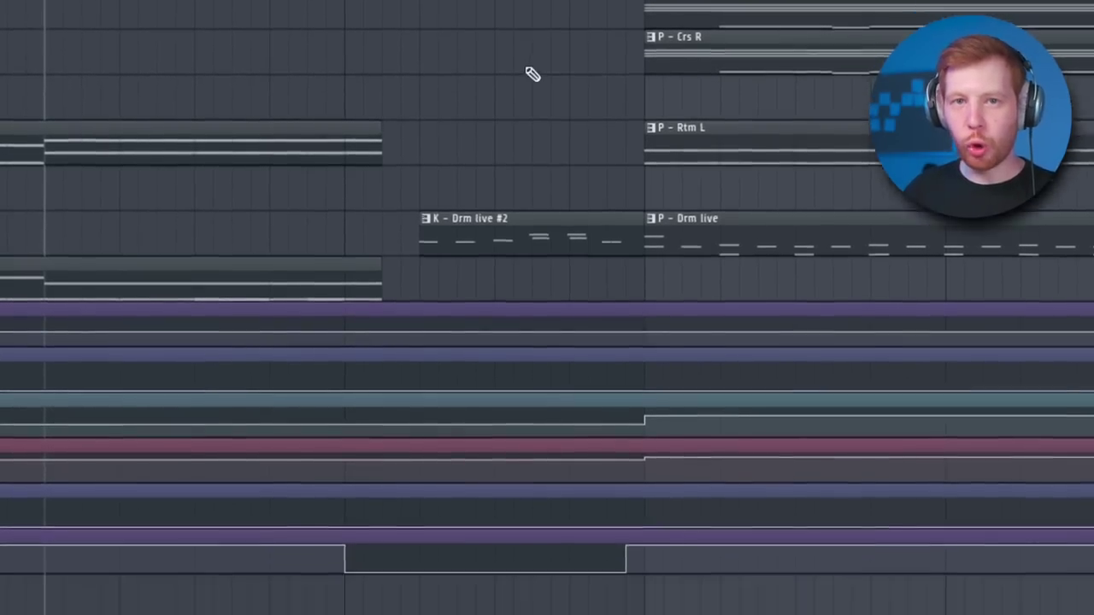
pyautogui.moveTo(513, 91); pyautogui.dragTo(523, 203)
pyautogui.scroll(-5, 499, 86)
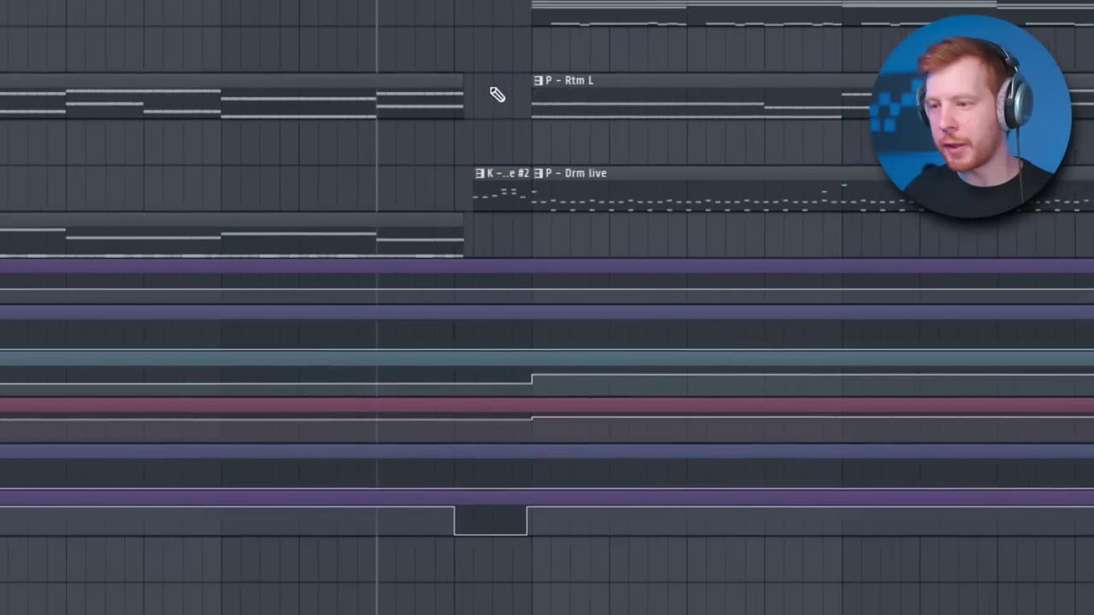
pyautogui.press('space')
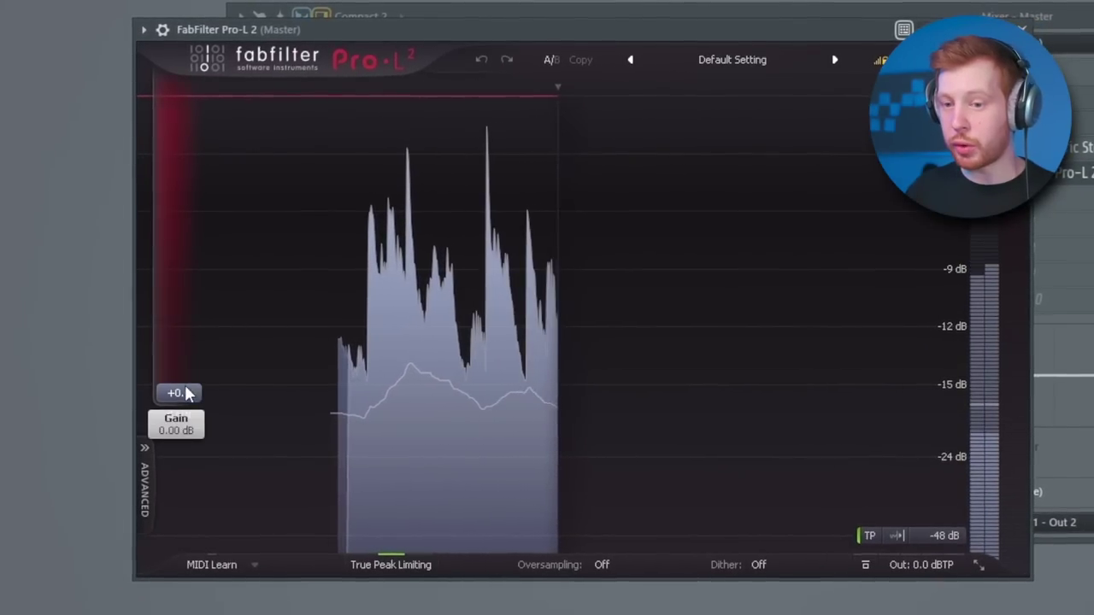
# Step: Raise the gain of FabFilter Pro-L 2 on the Master track
pyautogui.moveTo(186, 393); pyautogui.dragTo(161, 303)
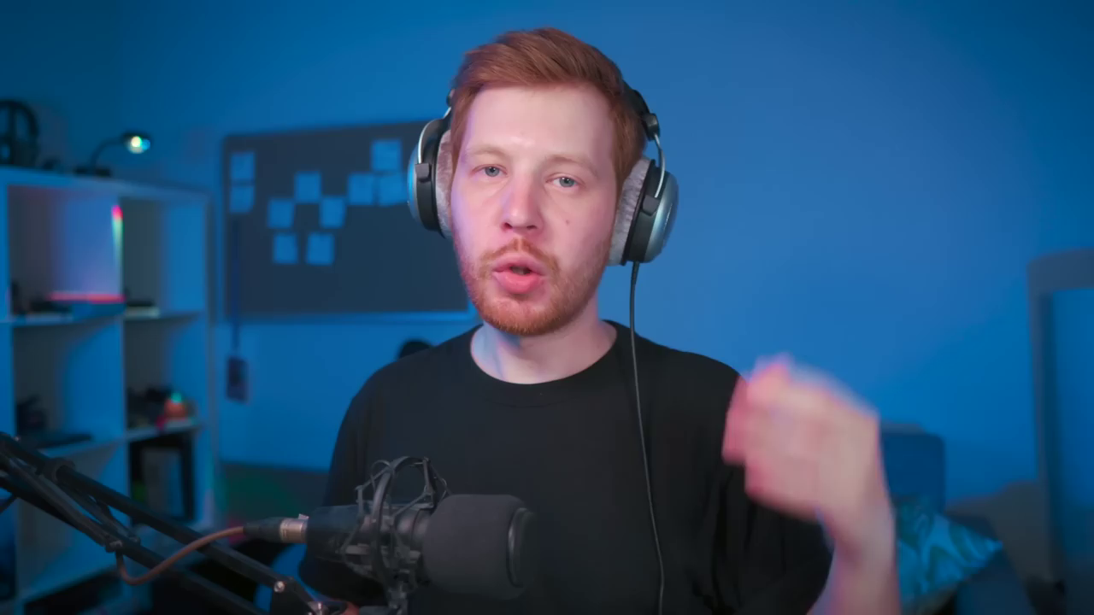